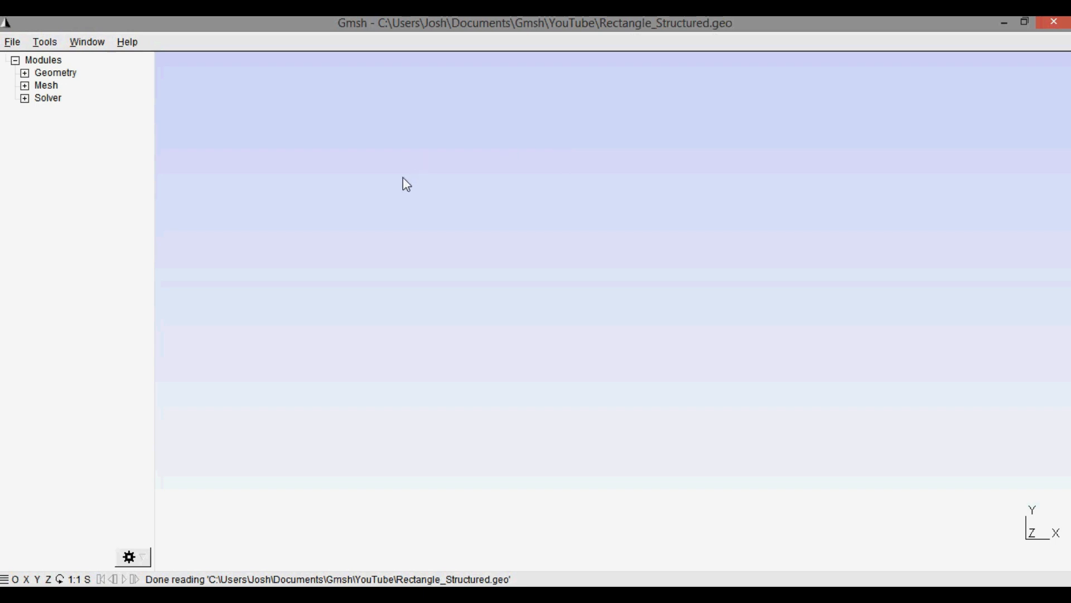
Step: Add the rectangle's corner points at (0,0), (0,1), (2,1) and (2,0) via Elementary entities > Add > Point
{"action": "left_click", "coordinate": [24, 73]}
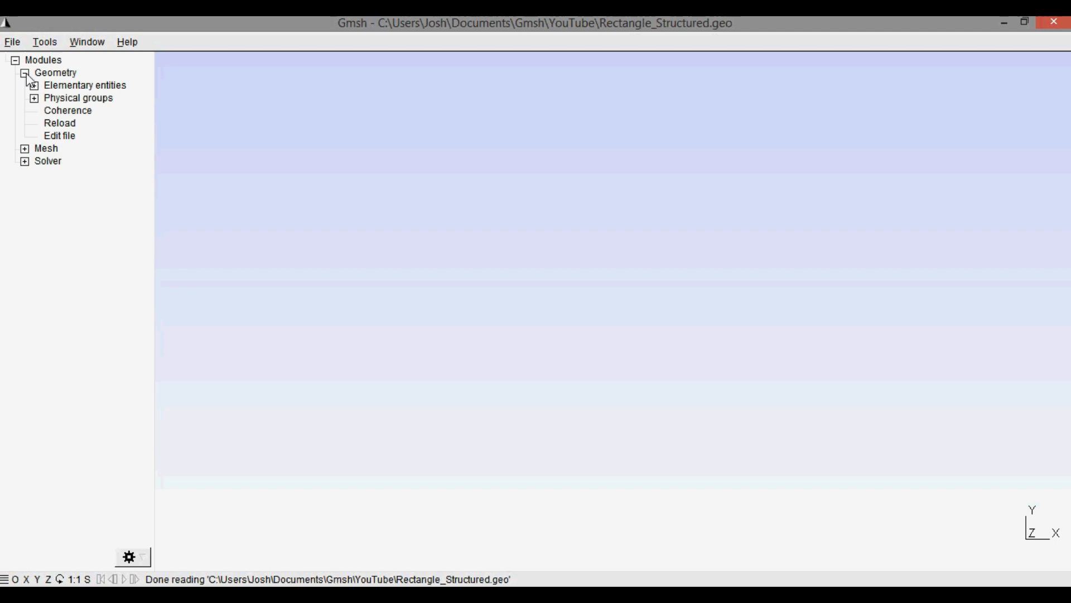
{"action": "left_click", "coordinate": [35, 86]}
{"action": "left_click", "coordinate": [44, 98]}
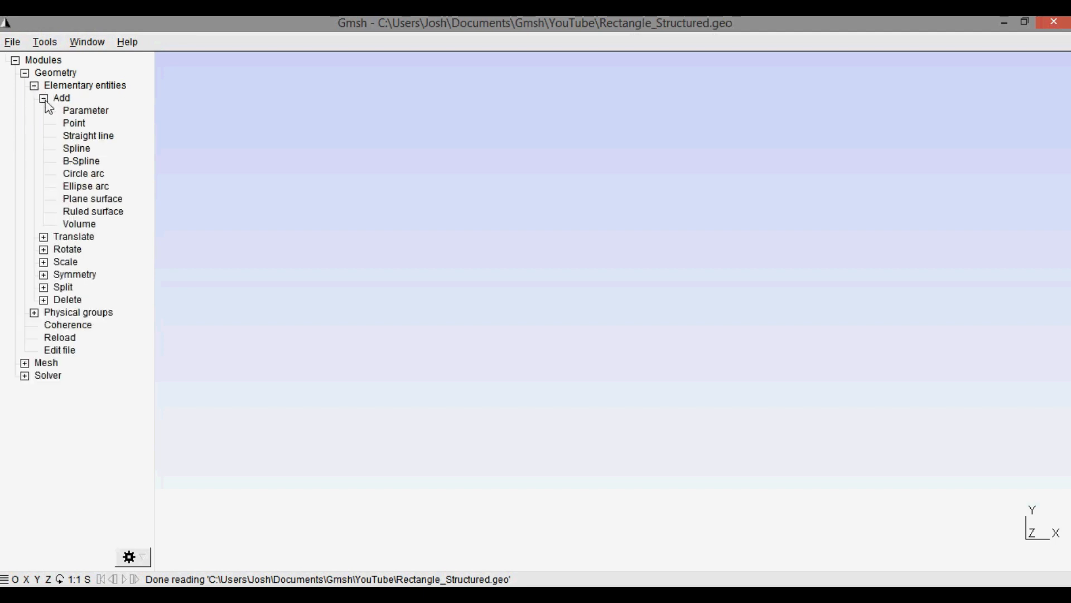
{"action": "left_click", "coordinate": [75, 123]}
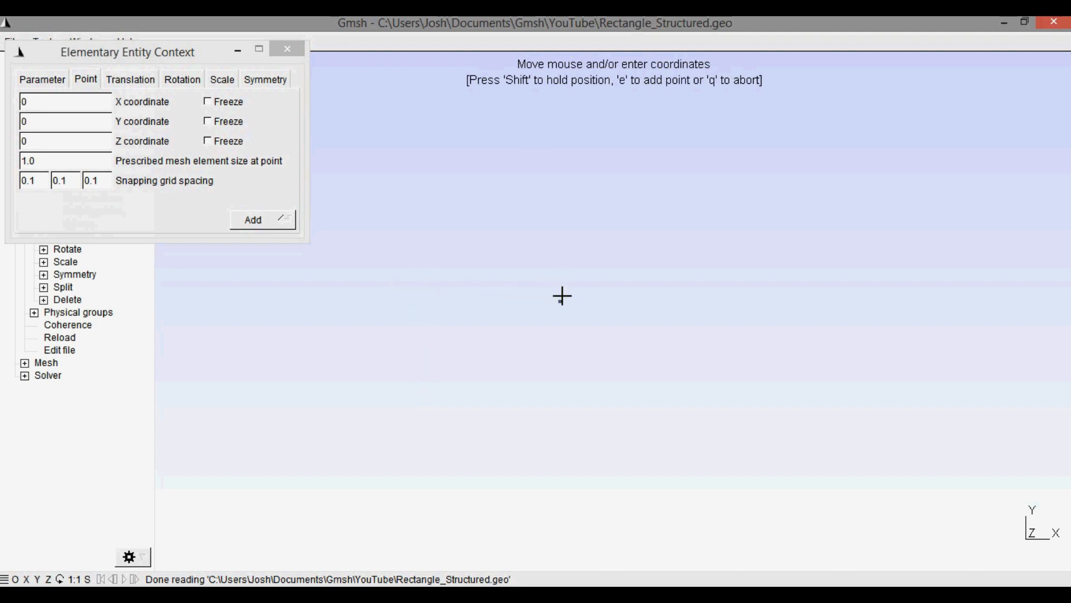
{"action": "key", "text": "e"}
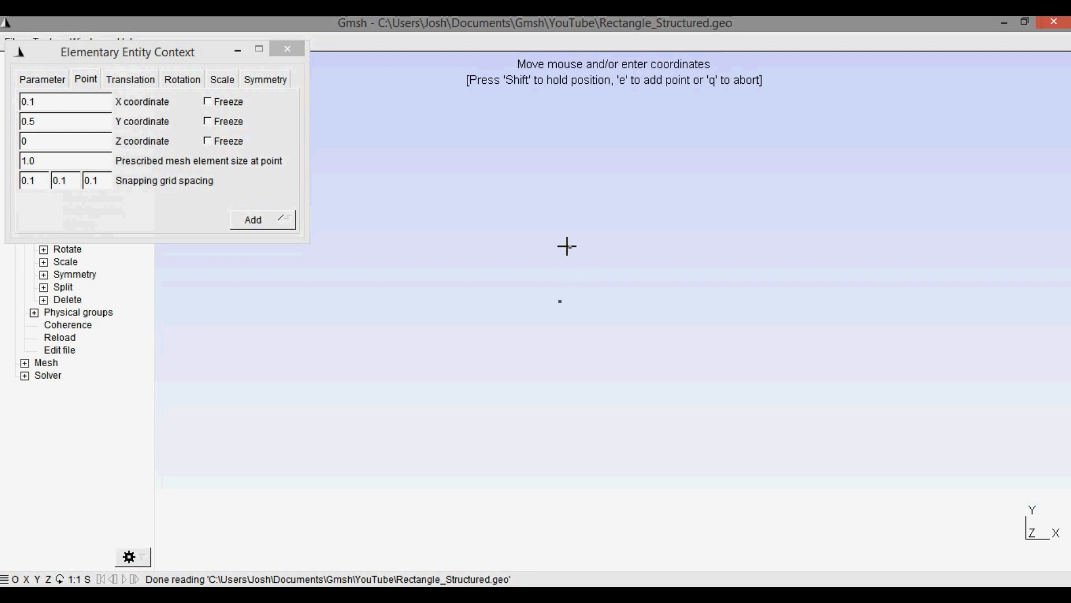
{"action": "right_click_drag", "start_coordinate": [649, 270], "coordinate": [479, 391]}
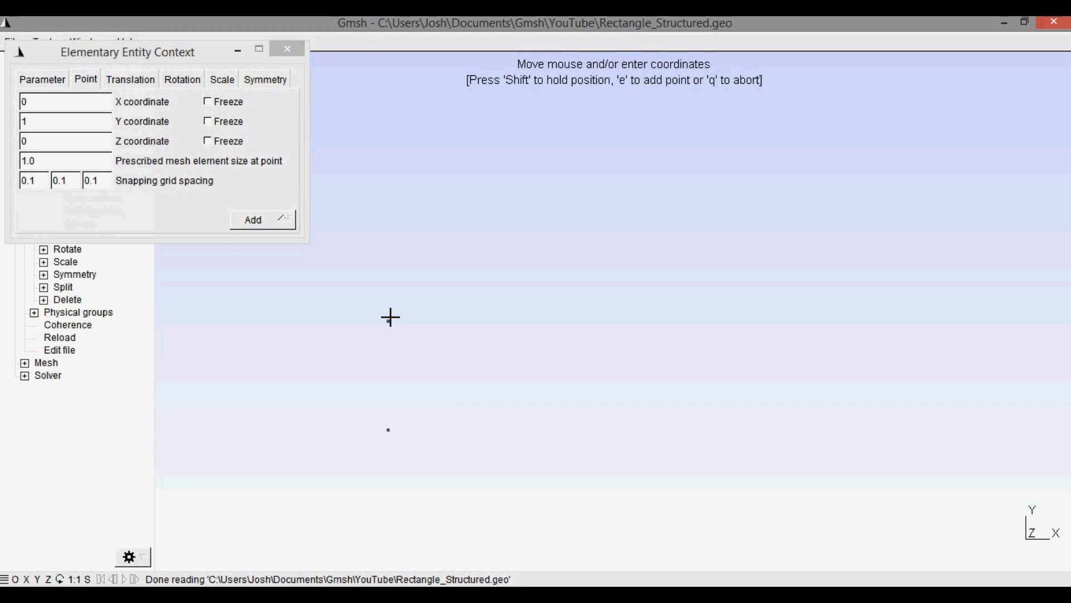
{"action": "key", "text": "e"}
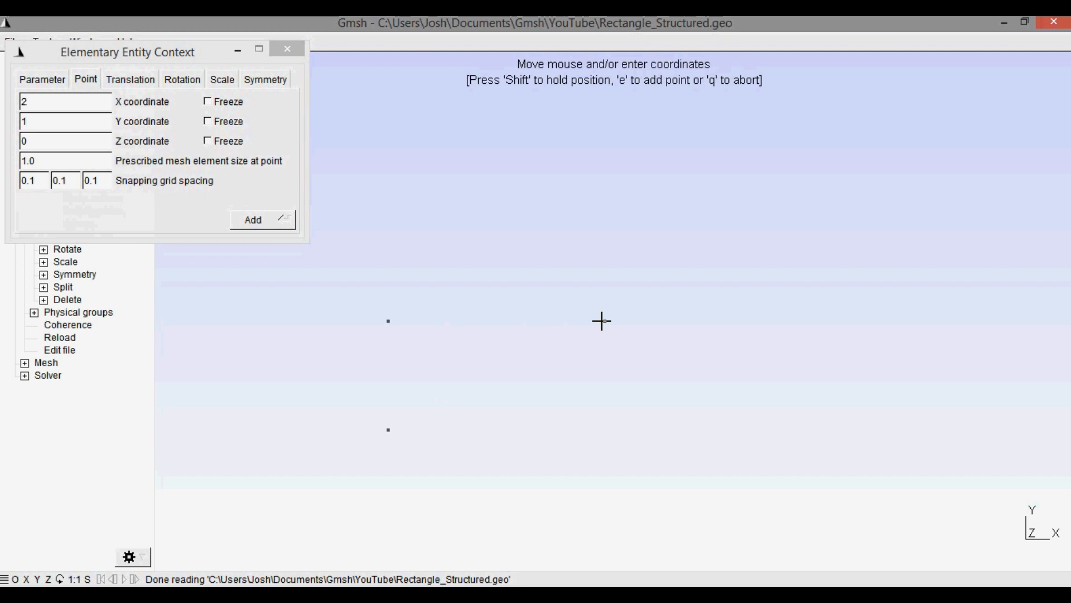
{"action": "key", "text": "e"}
{"action": "key", "text": "e"}
{"action": "left_click", "coordinate": [288, 49]}
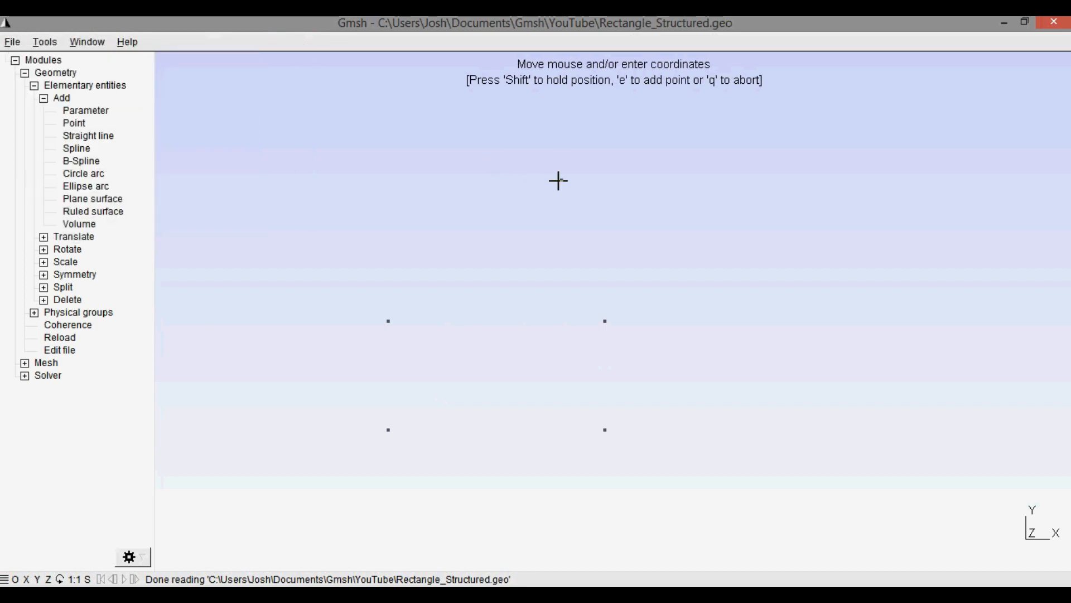
Step: Leave point-adding mode (q) so the four corner points sit in view on the canvas
{"action": "key", "text": "q"}
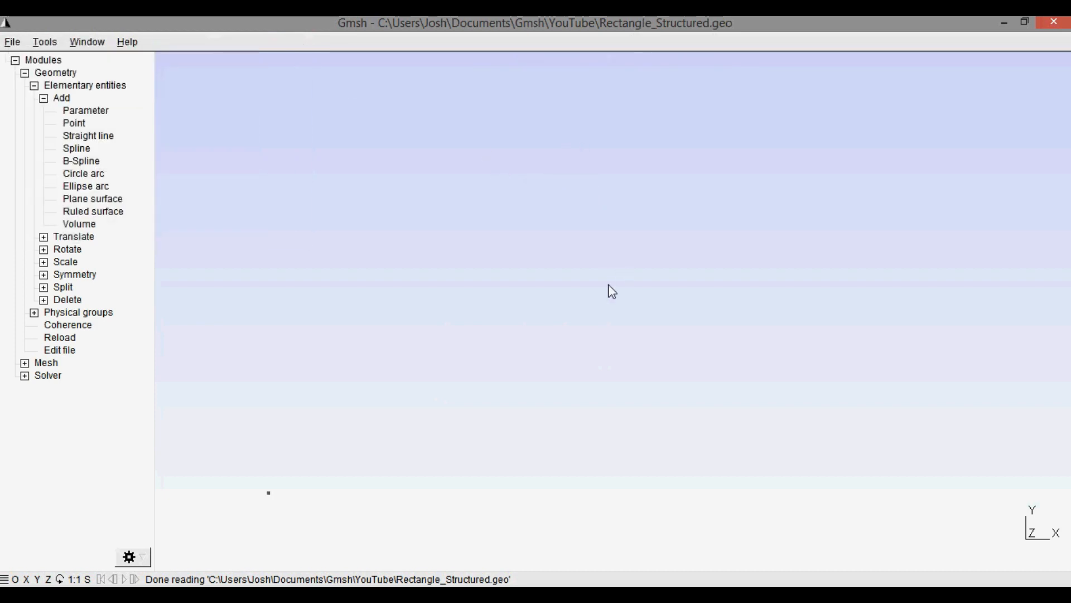
{"action": "scroll", "coordinate": [394, 384], "scroll_direction": "down", "scroll_amount": 3}
Step: Join the corners with four straight lines — left, top, right, bottom — closing the 2-by-1 rectangle
{"action": "left_click", "coordinate": [87, 136]}
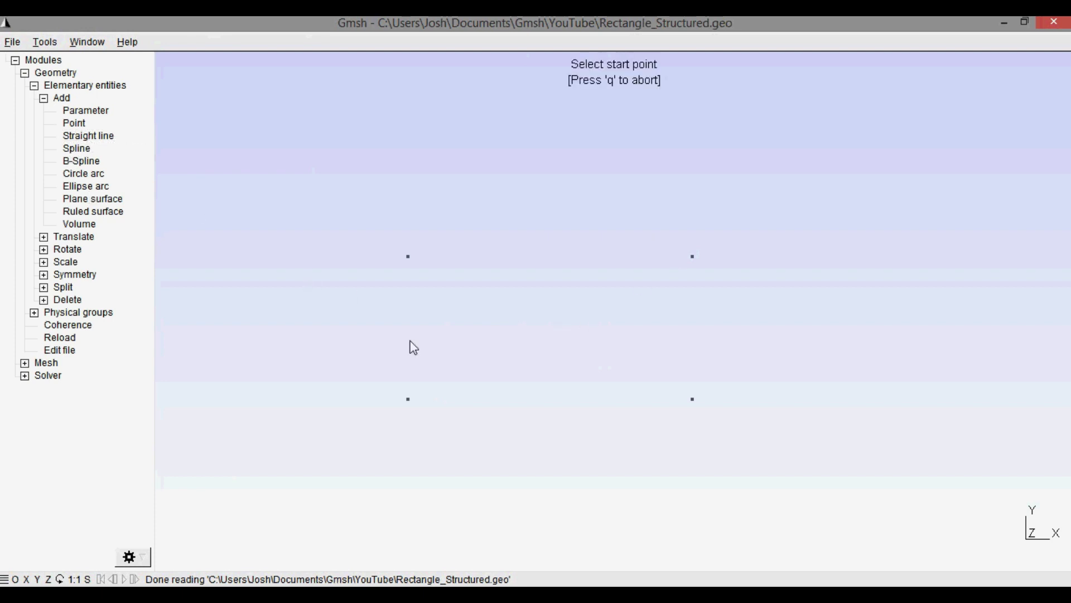
{"action": "left_click", "coordinate": [408, 399]}
{"action": "left_click", "coordinate": [407, 256]}
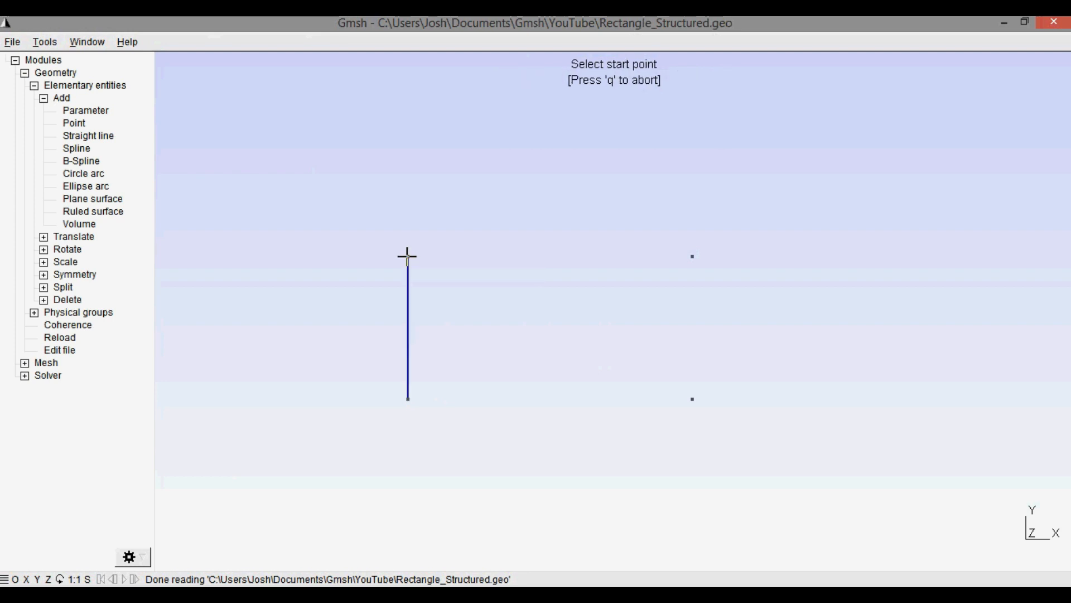
{"action": "left_click", "coordinate": [408, 255]}
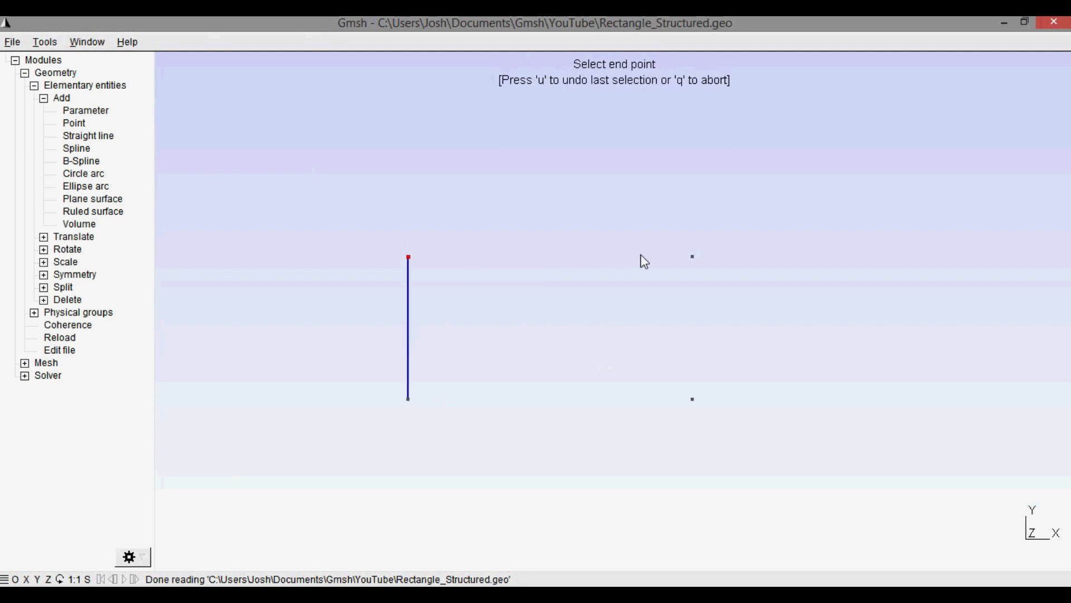
{"action": "left_click", "coordinate": [692, 256]}
{"action": "left_click", "coordinate": [692, 399]}
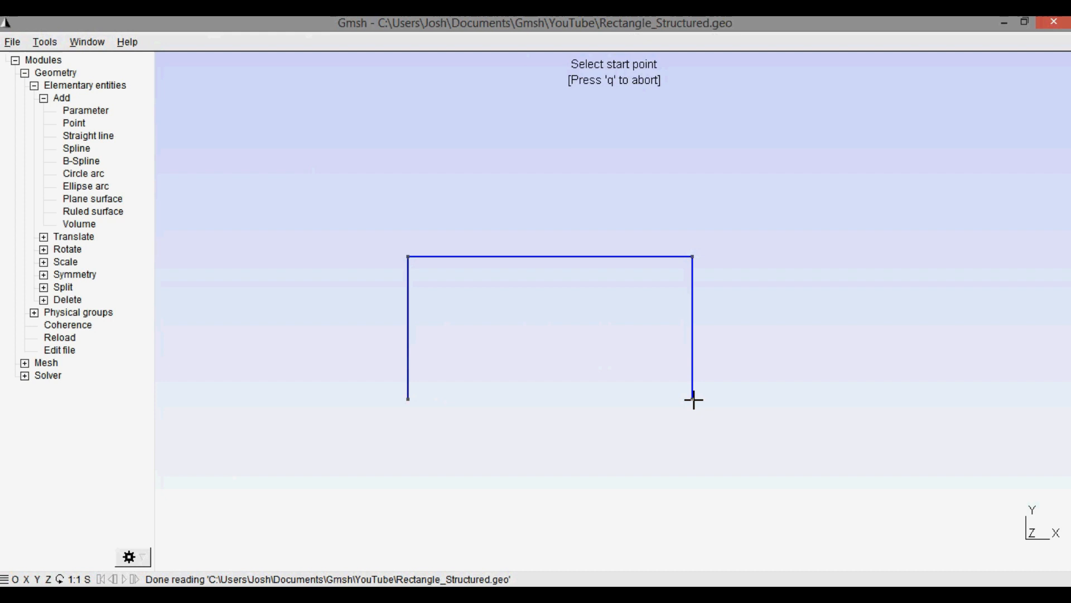
{"action": "left_click", "coordinate": [408, 399]}
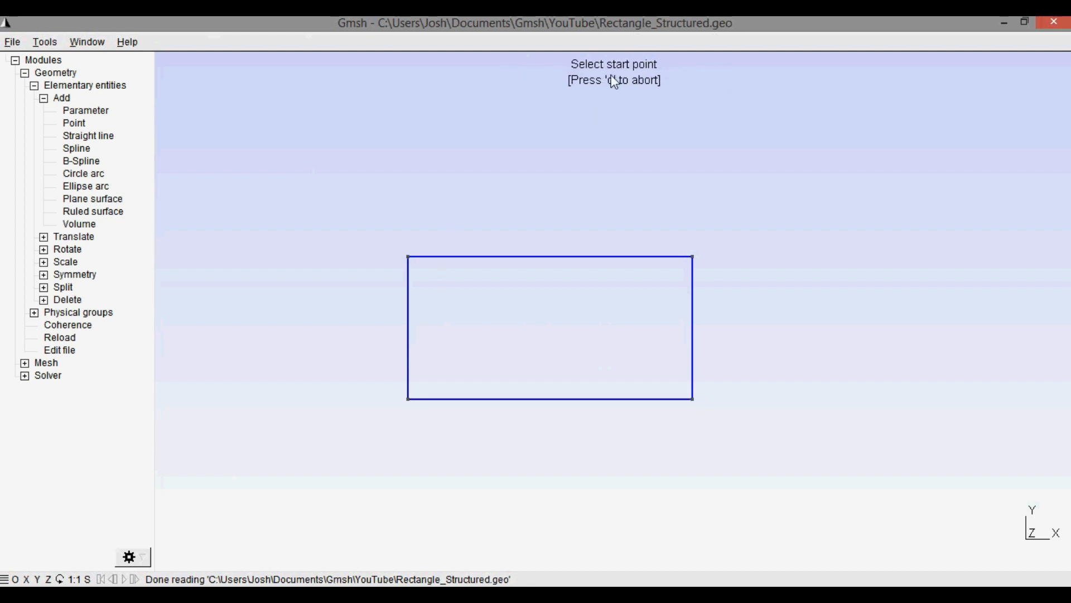
{"action": "key", "text": "q"}
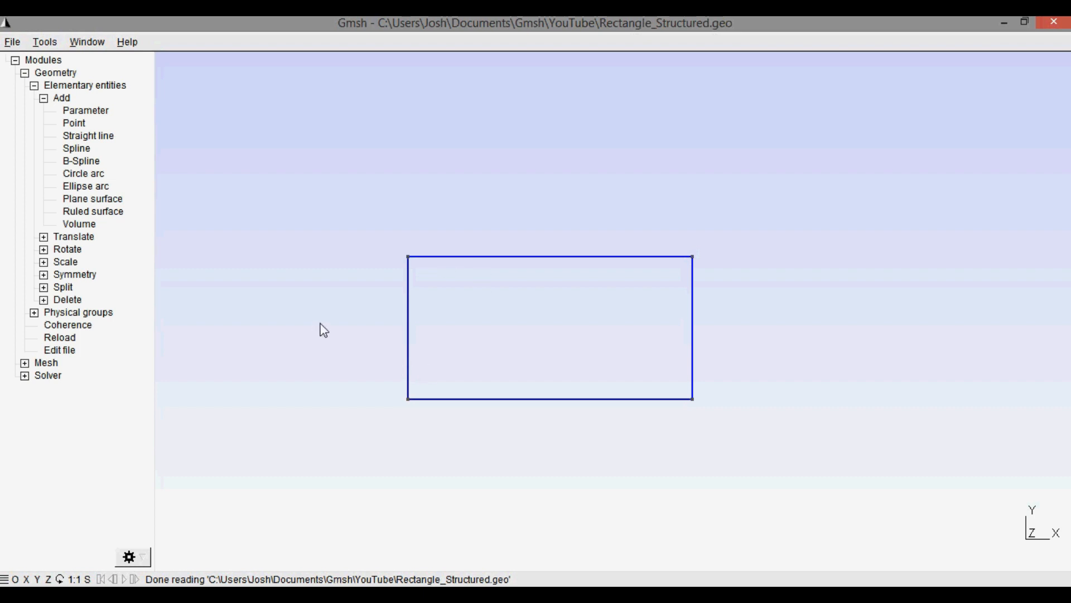
Step: Create a plane surface bounded by the rectangle outline, with no holes
{"action": "left_click", "coordinate": [105, 199]}
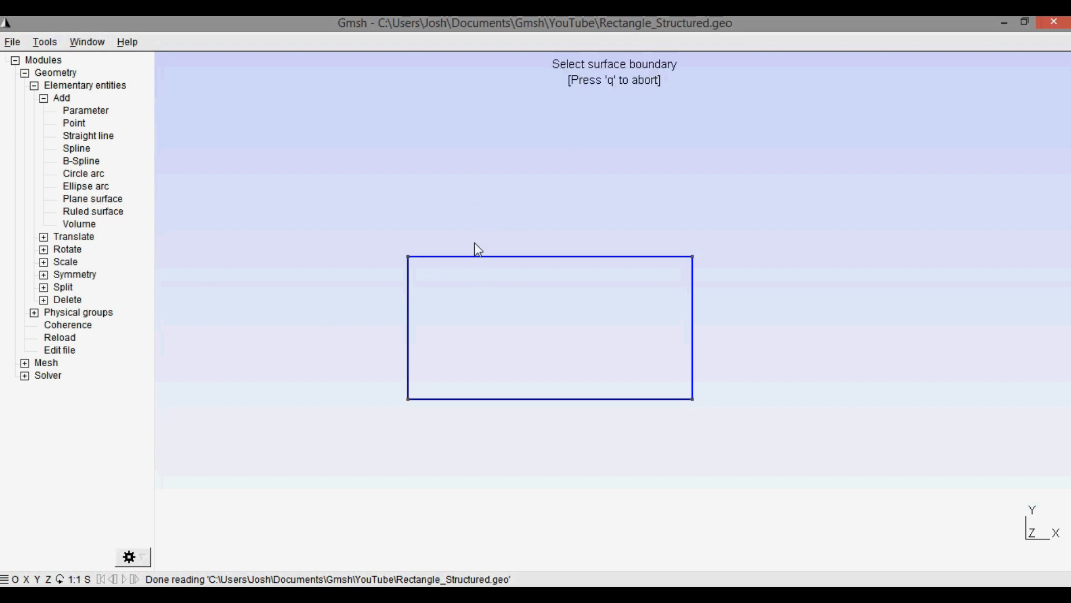
{"action": "left_click", "coordinate": [474, 257]}
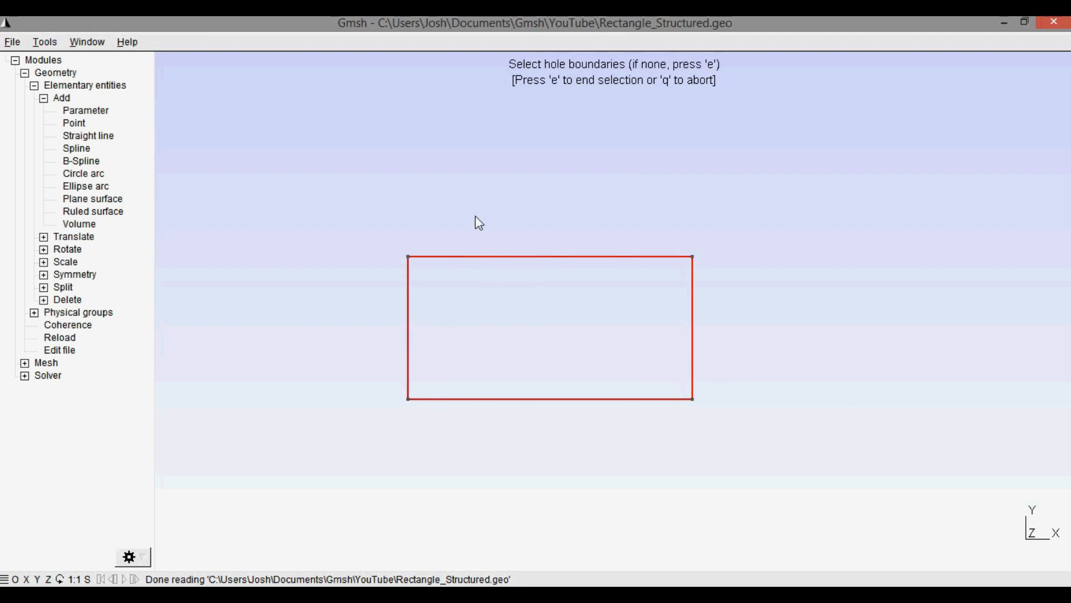
{"action": "key", "text": "e"}
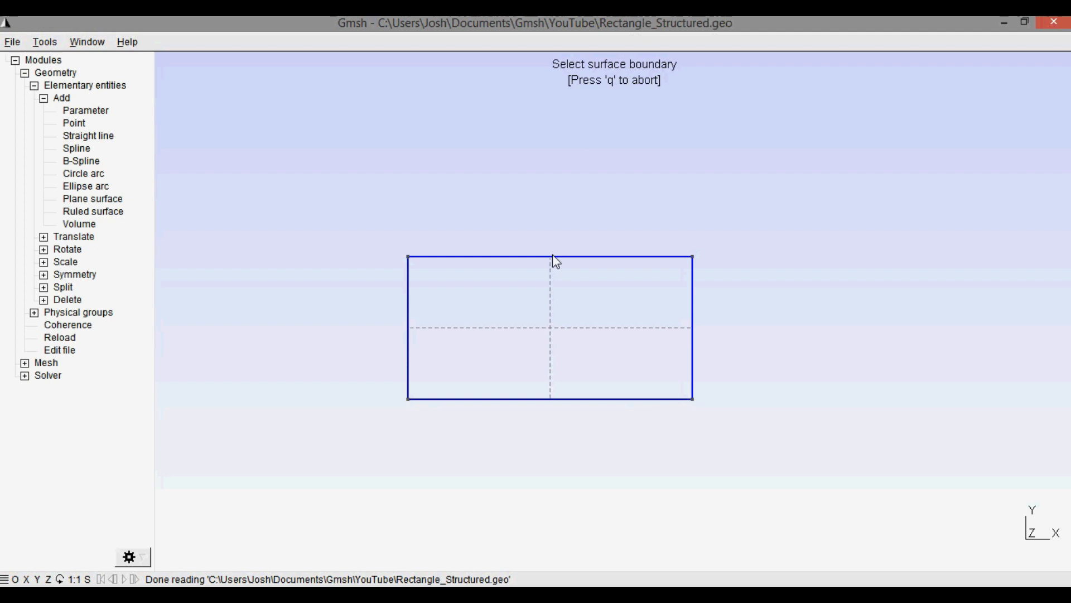
{"action": "key", "text": "q"}
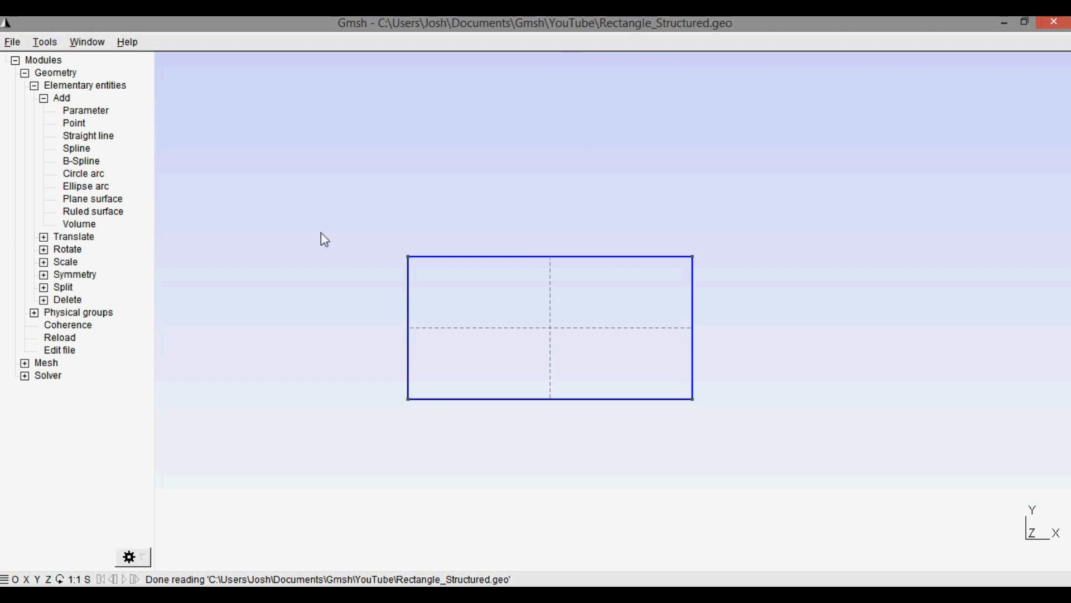
Step: Define a physical line group named Inlet on the rectangle's left edge
{"action": "left_click", "coordinate": [43, 98]}
{"action": "left_click", "coordinate": [35, 86]}
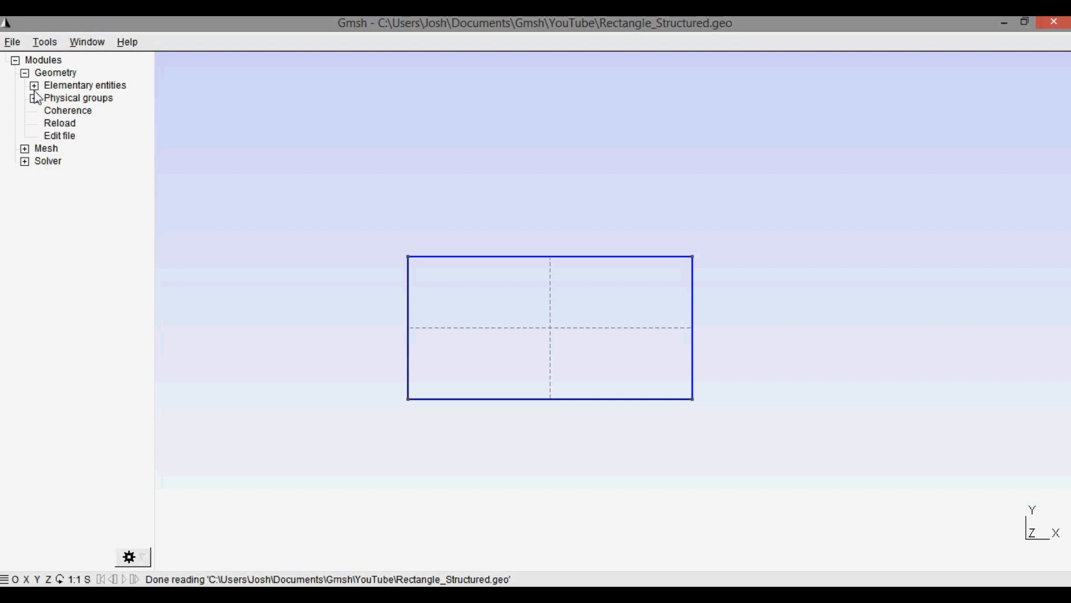
{"action": "left_click", "coordinate": [34, 98]}
{"action": "left_click", "coordinate": [44, 111]}
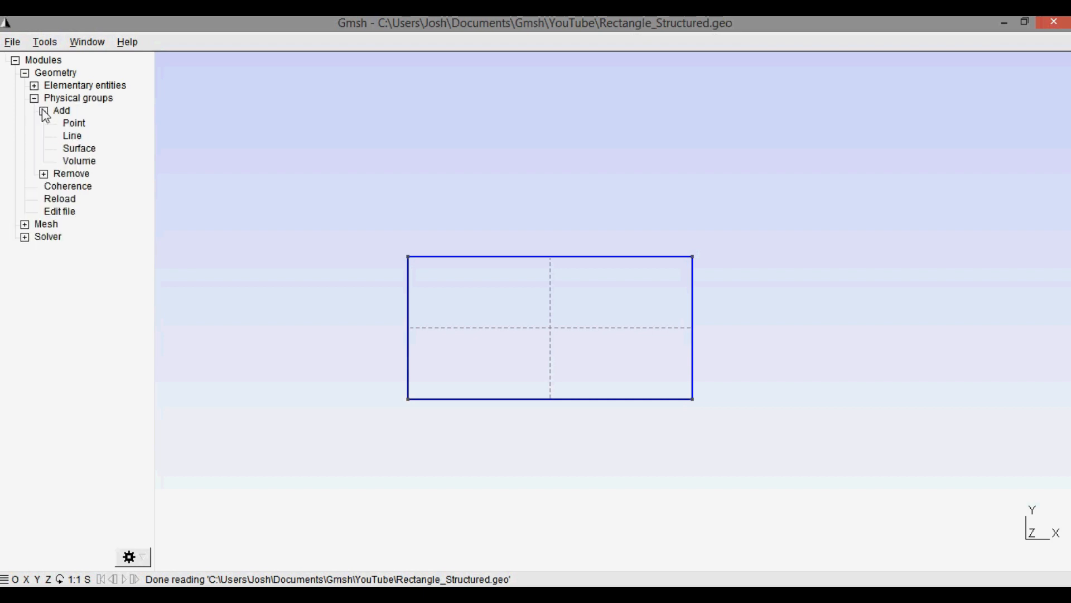
{"action": "left_click", "coordinate": [72, 136]}
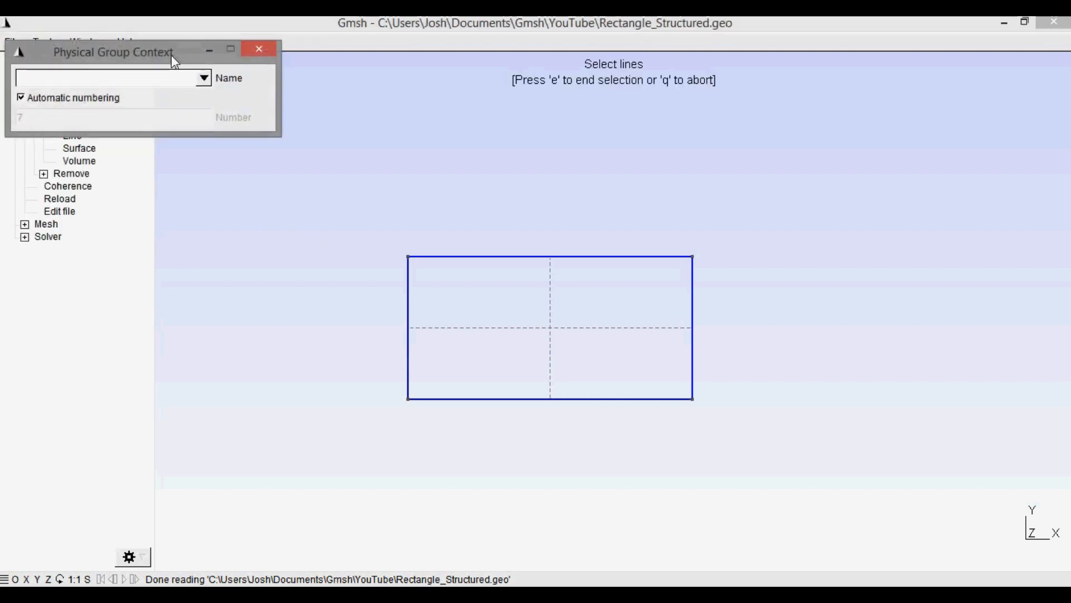
{"action": "left_click_drag", "start_coordinate": [176, 50], "coordinate": [371, 159]}
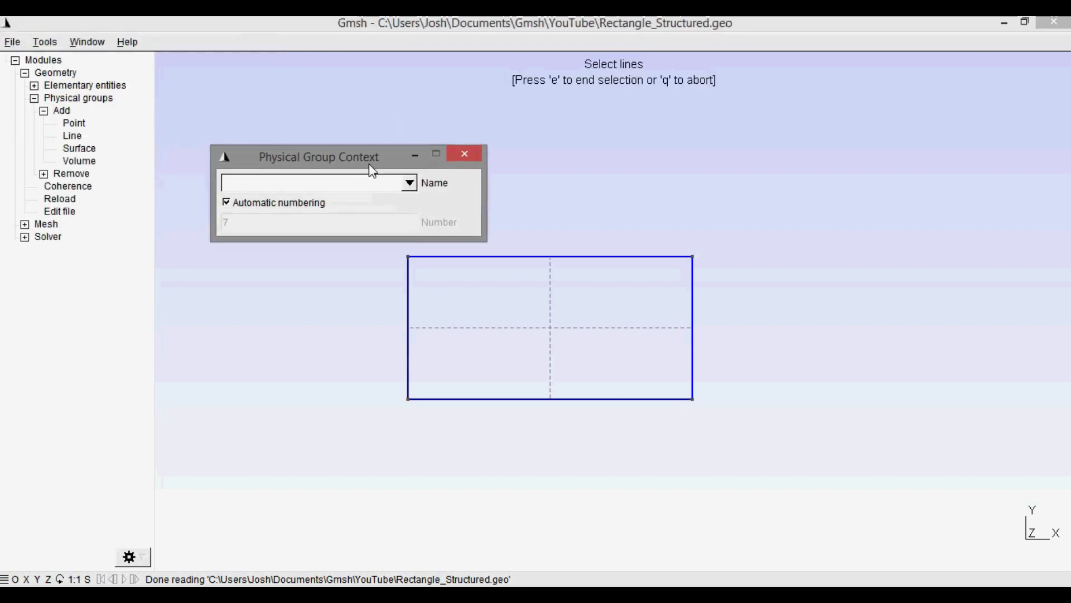
{"action": "left_click", "coordinate": [407, 280]}
{"action": "left_click", "coordinate": [320, 181]}
{"action": "type", "text": "In"}
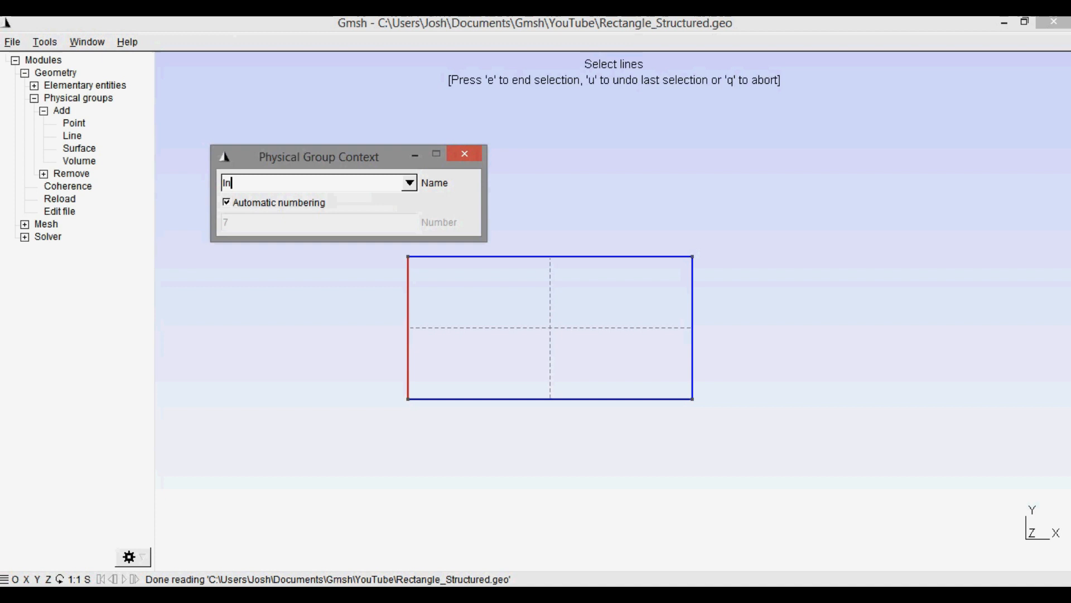
{"action": "type", "text": "let"}
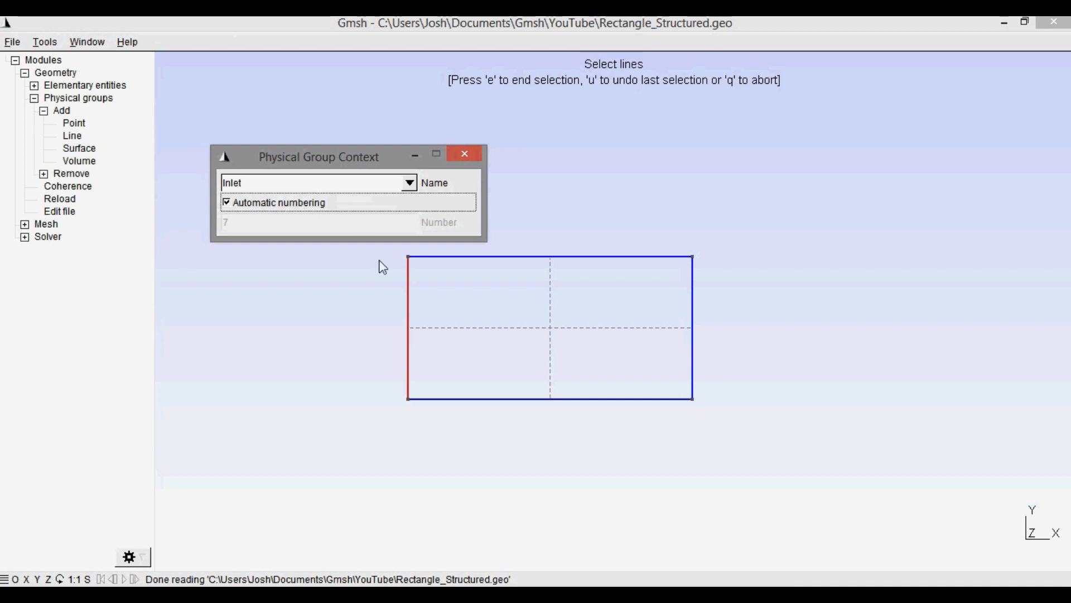
{"action": "left_click", "coordinate": [409, 284]}
{"action": "key", "text": "e"}
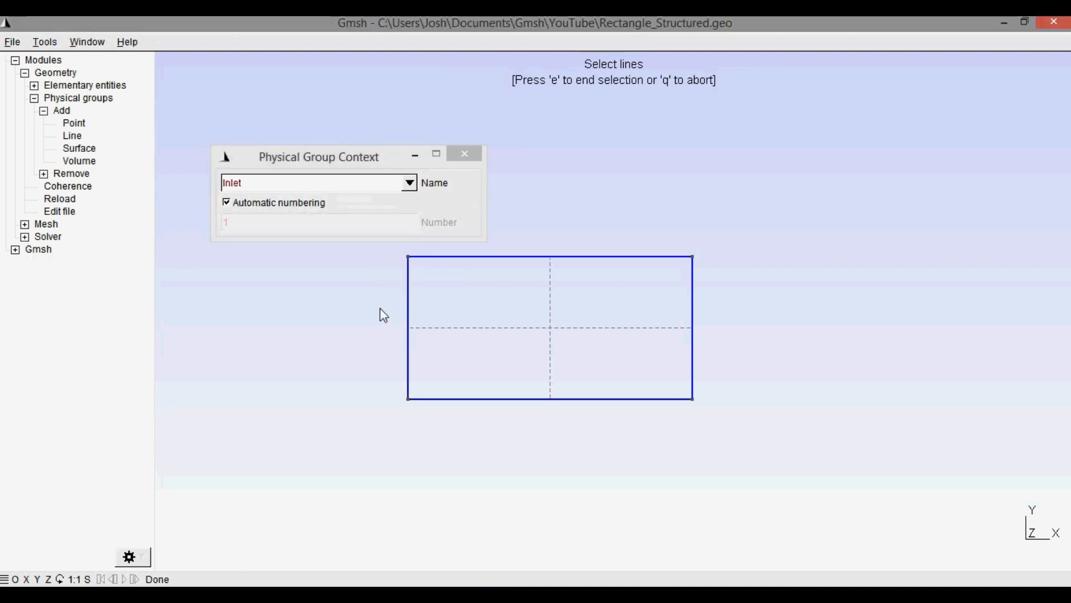
Step: Define a physical line group named Outlet on the right edge
{"action": "left_click", "coordinate": [692, 302]}
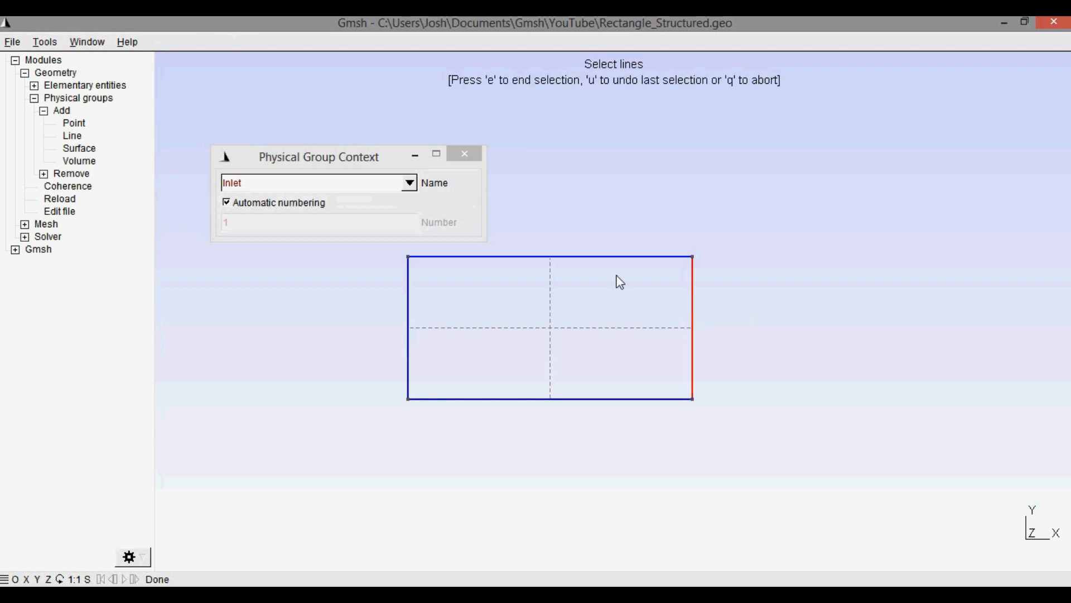
{"action": "left_click", "coordinate": [343, 188]}
{"action": "key", "text": "ctrl+a"}
{"action": "type", "text": "Outlet"}
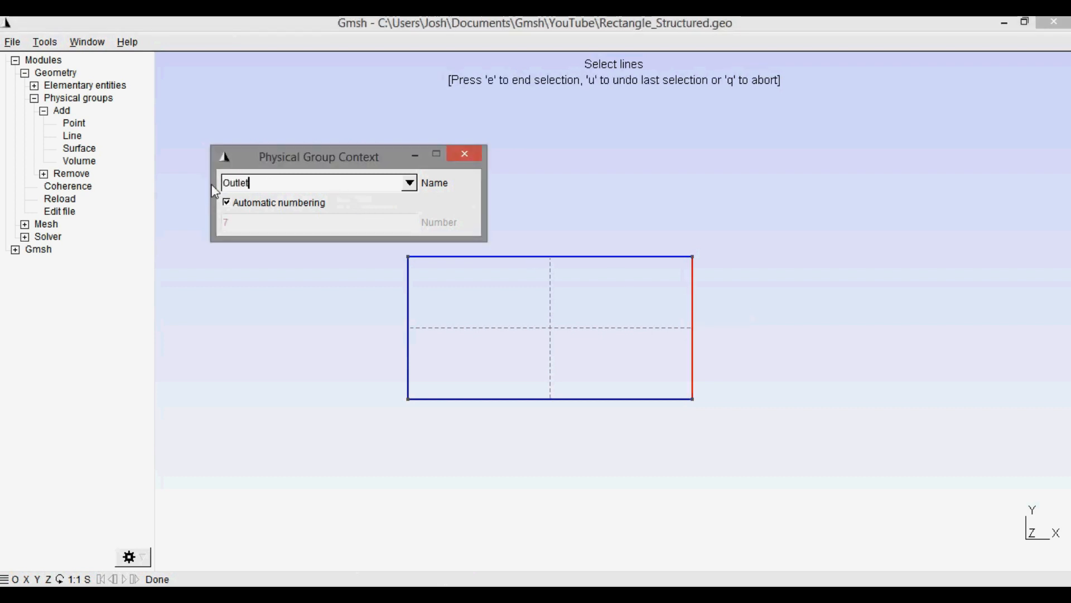
{"action": "key", "text": "Tab"}
{"action": "left_click", "coordinate": [318, 268]}
{"action": "key", "text": "e"}
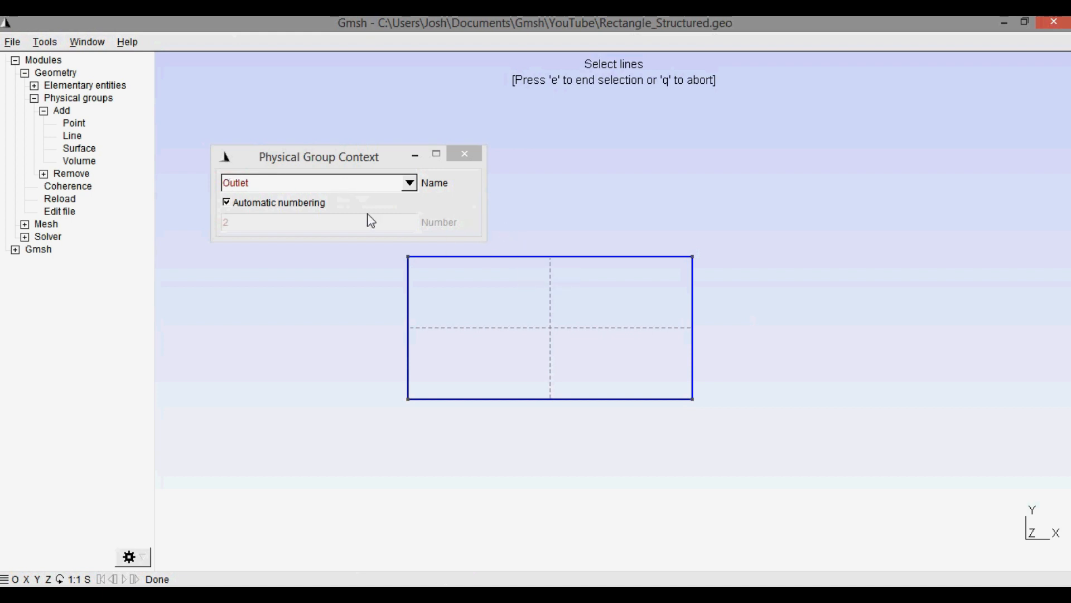
Step: Define physical line groups Top and Bottom on the top and bottom edges
{"action": "left_click", "coordinate": [499, 256]}
{"action": "left_click", "coordinate": [251, 182]}
{"action": "type", "text": "T"}
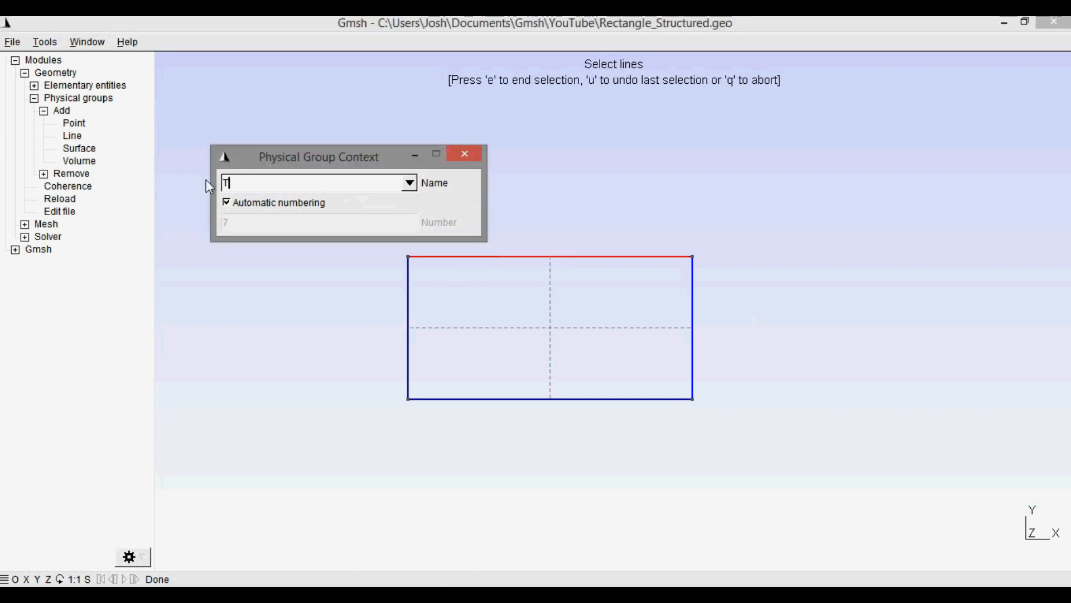
{"action": "type", "text": "ope"}
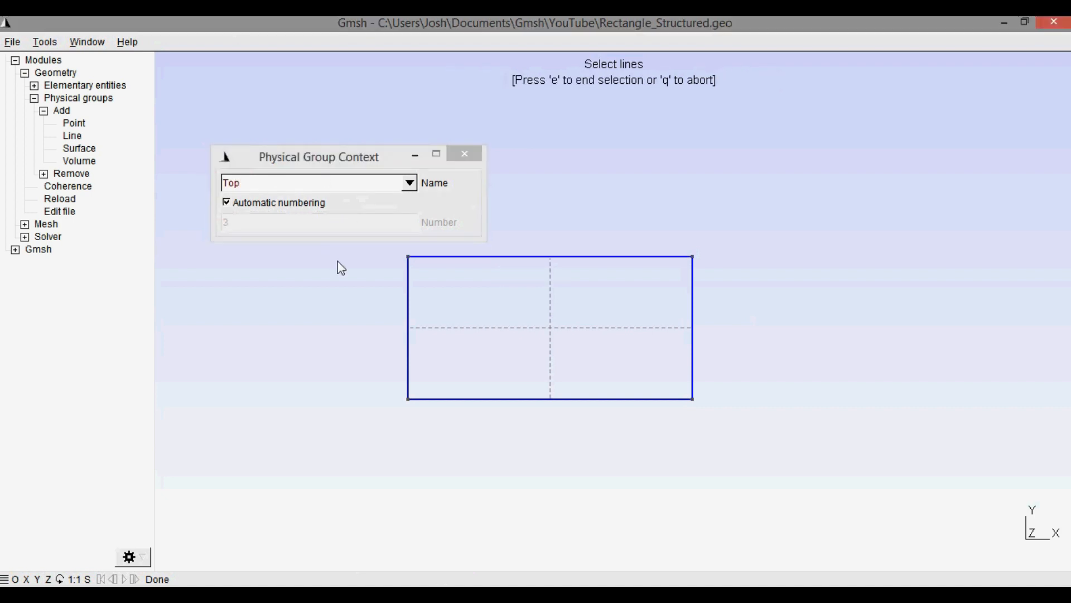
{"action": "left_click", "coordinate": [490, 399]}
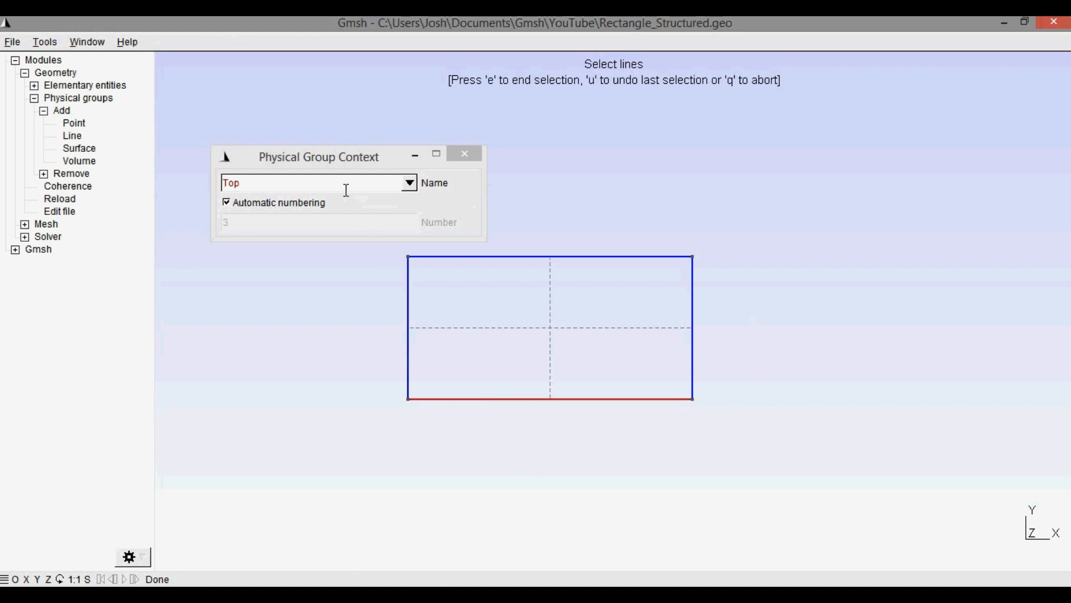
{"action": "left_click_drag", "start_coordinate": [343, 183], "coordinate": [201, 191]}
{"action": "type", "text": "Bottom"}
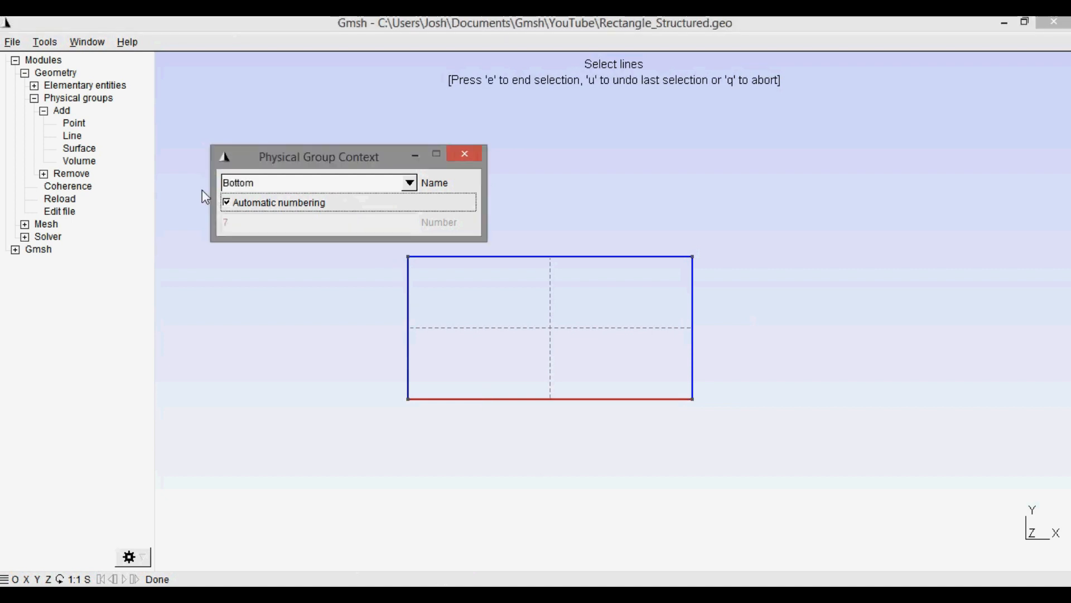
{"action": "left_click", "coordinate": [280, 304]}
{"action": "key", "text": "e"}
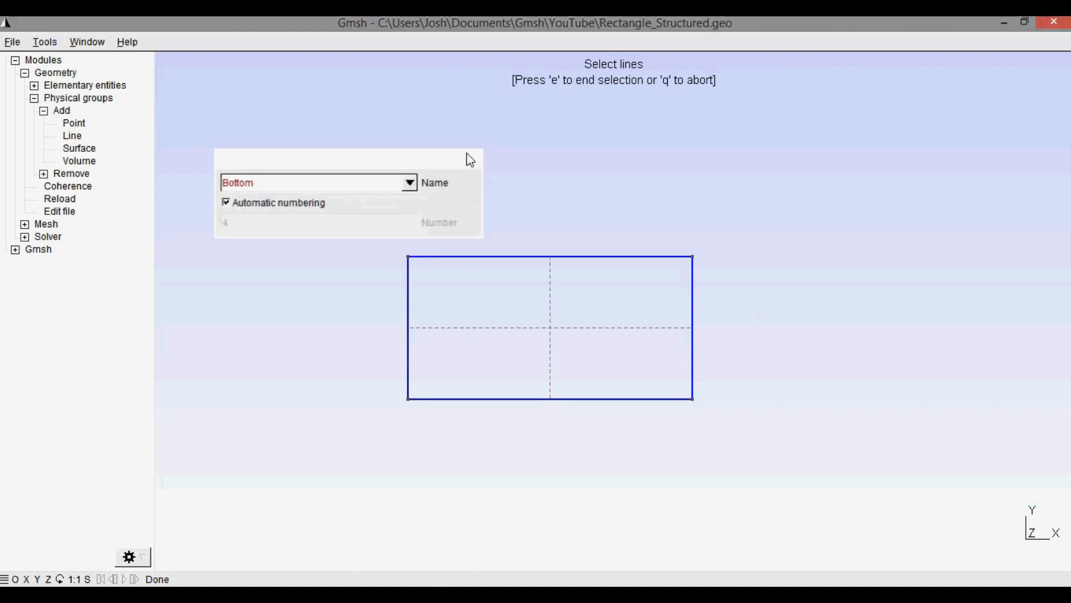
{"action": "left_click", "coordinate": [465, 152]}
{"action": "key", "text": "q"}
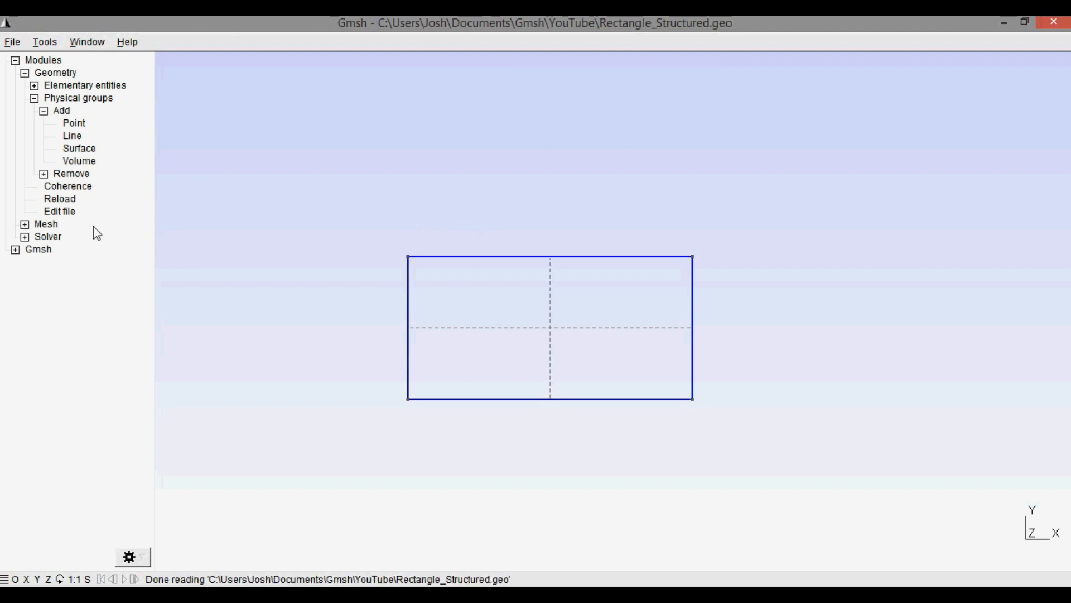
{"action": "left_click", "coordinate": [26, 224]}
{"action": "left_click", "coordinate": [51, 261]}
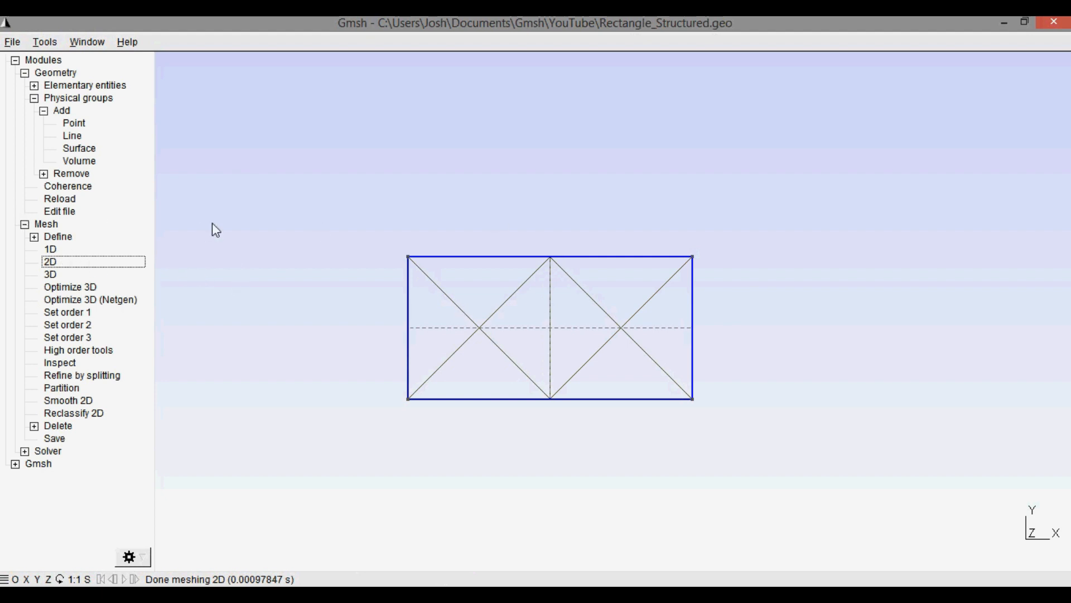
{"action": "left_click", "coordinate": [60, 198]}
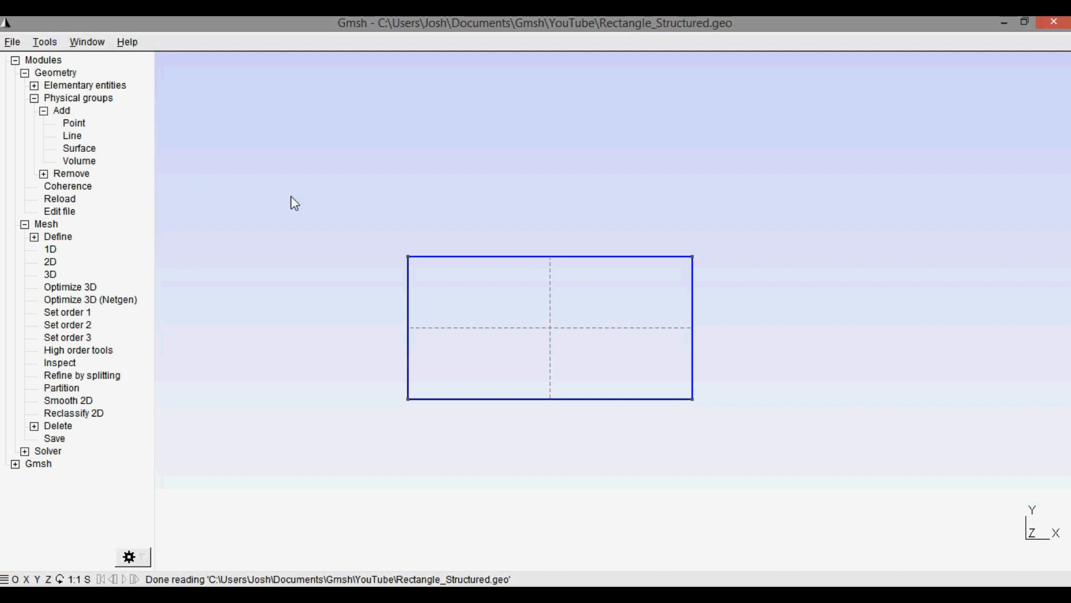
Step: Make the rectangle surface transfinite with its corners ordered top-left, top-right, bottom-right, bottom-left
{"action": "left_click", "coordinate": [35, 237]}
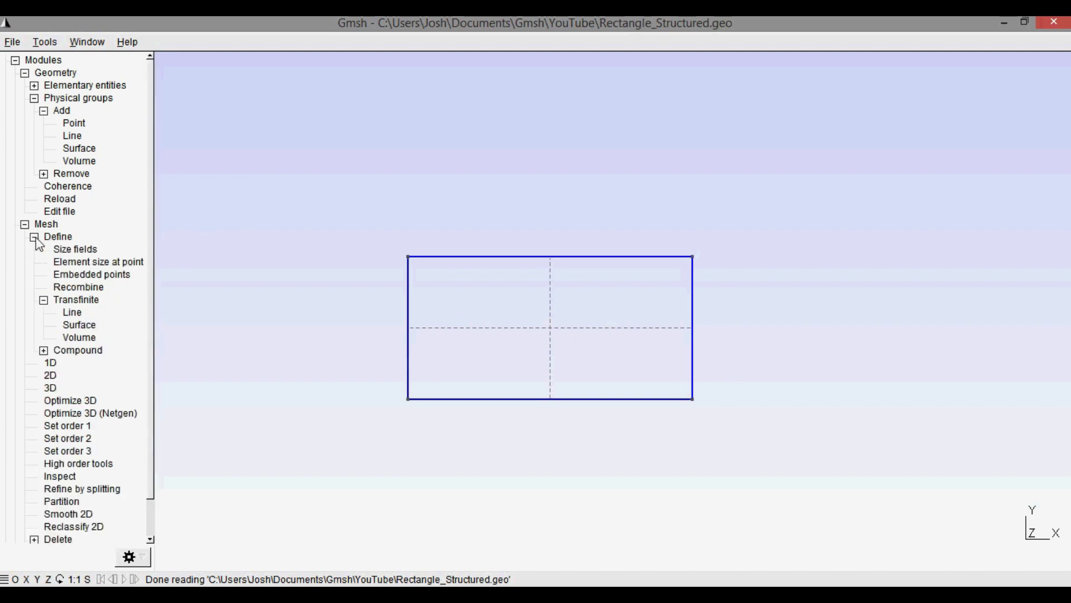
{"action": "left_click", "coordinate": [43, 300]}
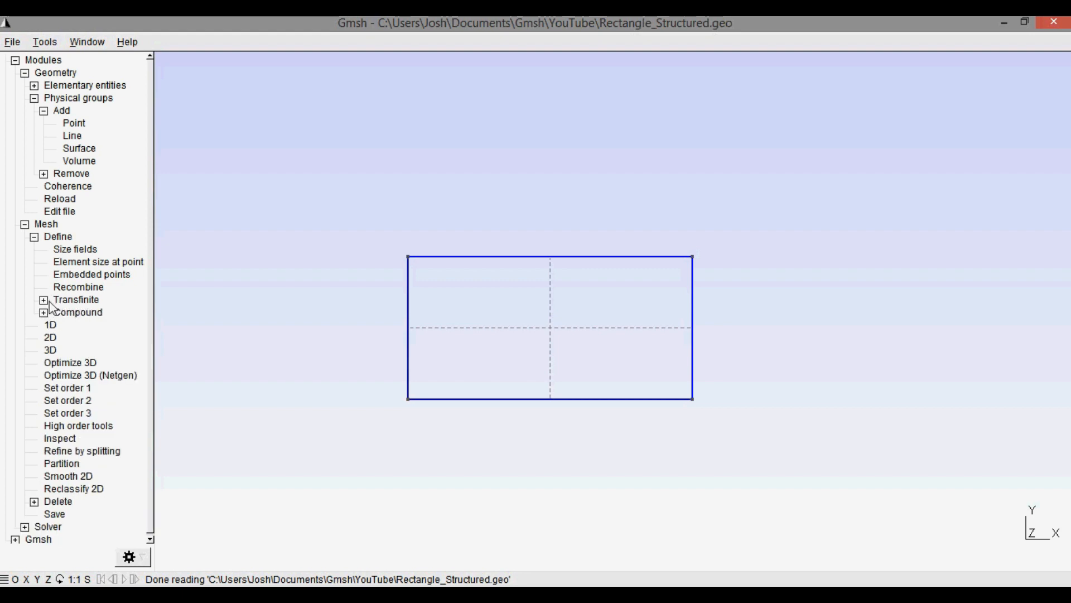
{"action": "left_click", "coordinate": [44, 300]}
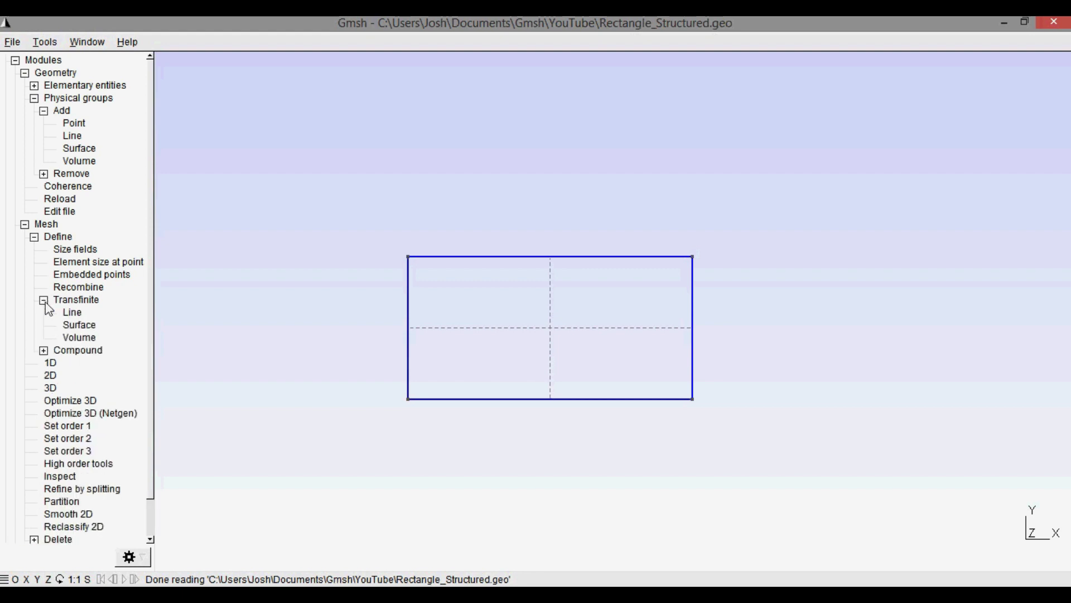
{"action": "left_click", "coordinate": [79, 326]}
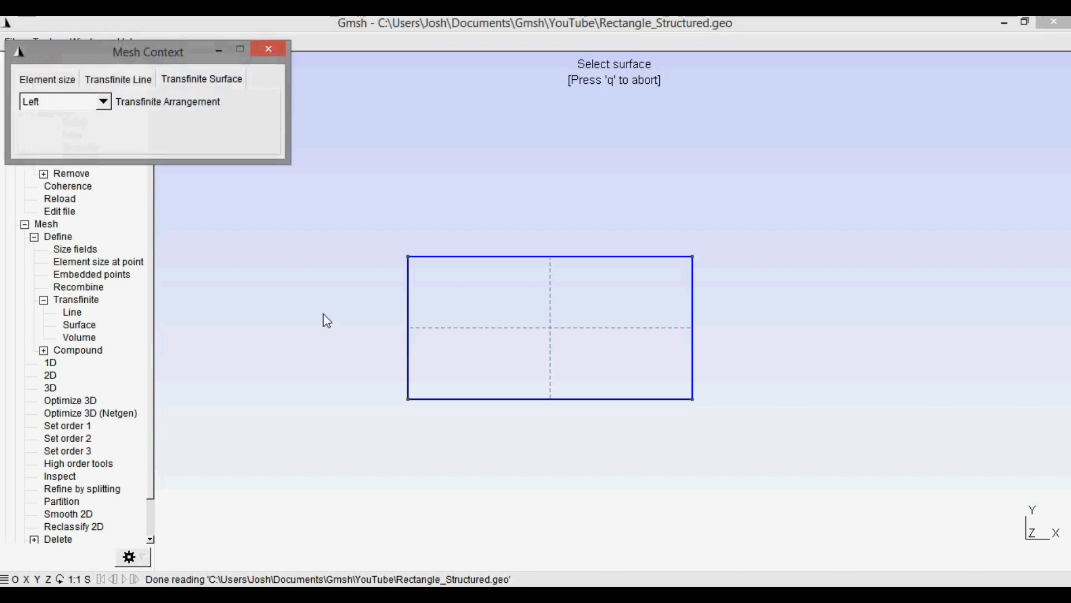
{"action": "left_click", "coordinate": [465, 328]}
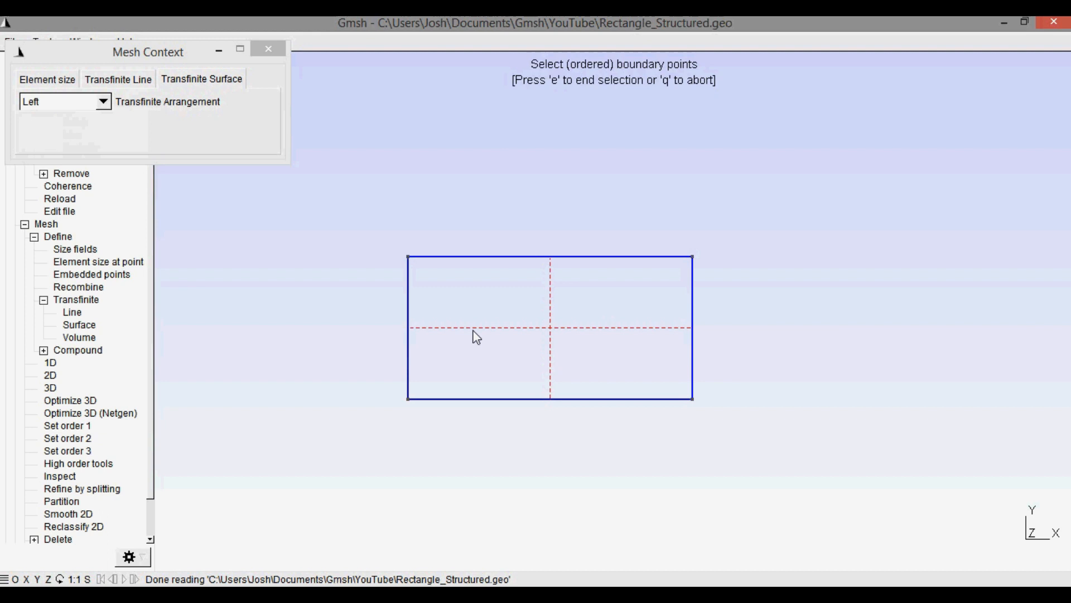
{"action": "left_click", "coordinate": [409, 256]}
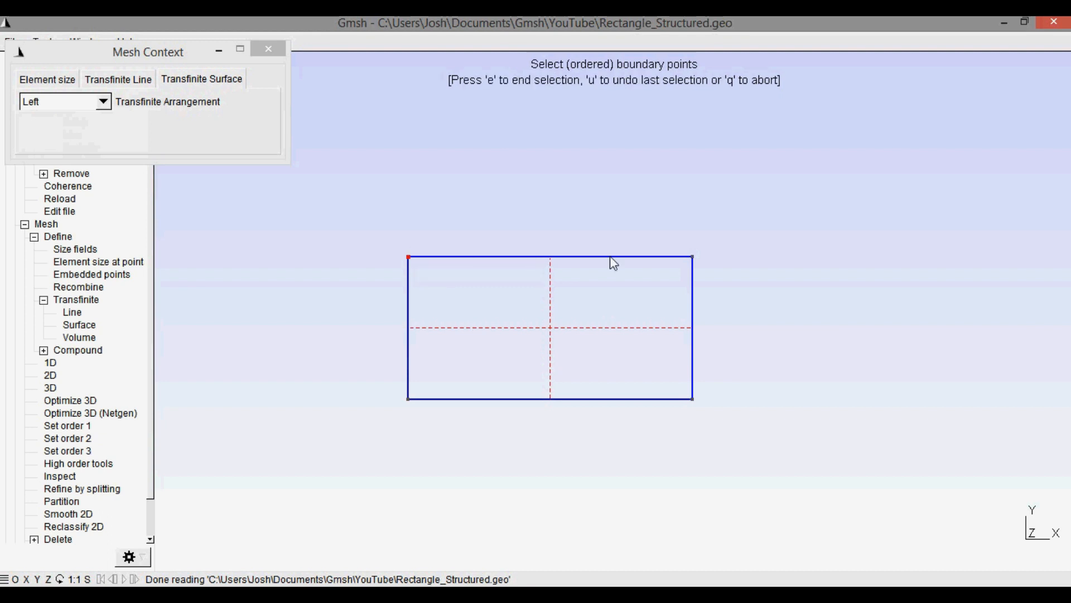
{"action": "left_click", "coordinate": [693, 257]}
{"action": "left_click", "coordinate": [693, 398]}
{"action": "left_click", "coordinate": [408, 397]}
{"action": "key", "text": "e"}
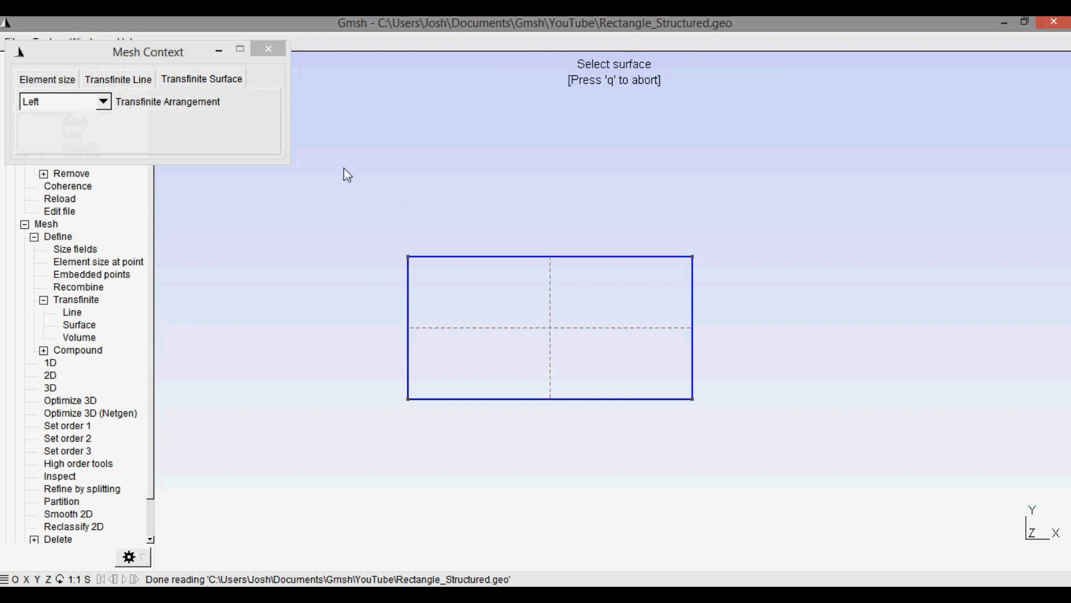
{"action": "key", "text": "q"}
{"action": "left_click", "coordinate": [271, 50]}
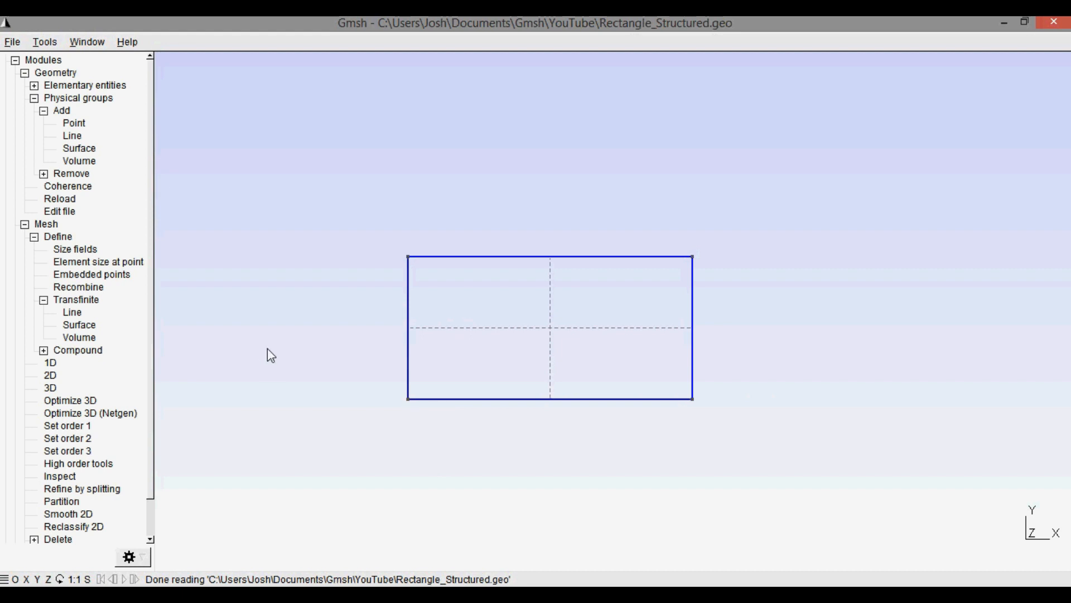
Step: Set the left and right edges as transfinite lines with 10 points each
{"action": "left_click", "coordinate": [72, 312]}
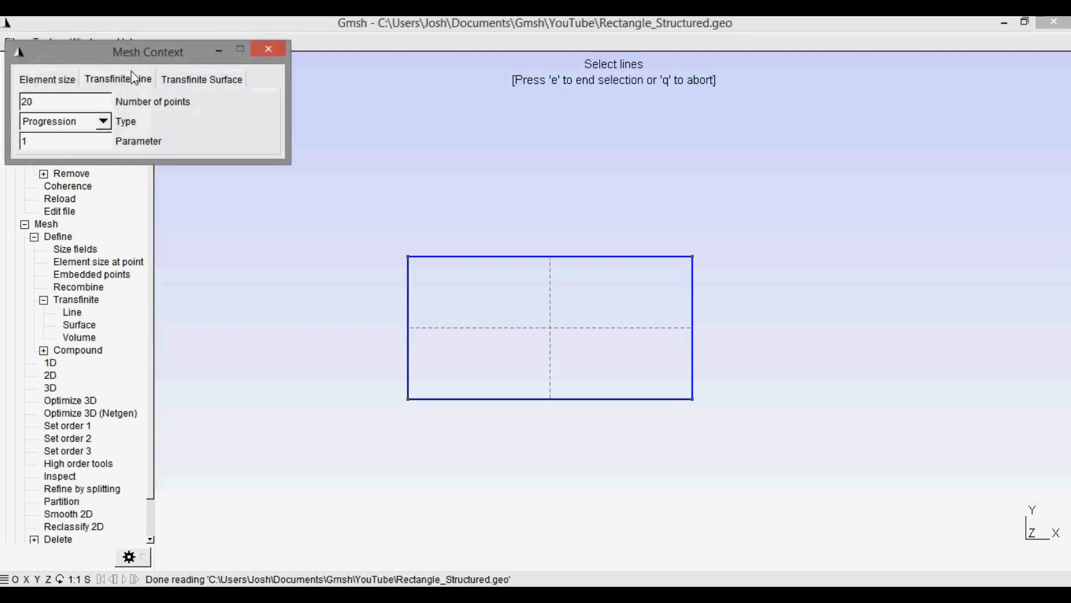
{"action": "left_click_drag", "start_coordinate": [134, 53], "coordinate": [299, 122]}
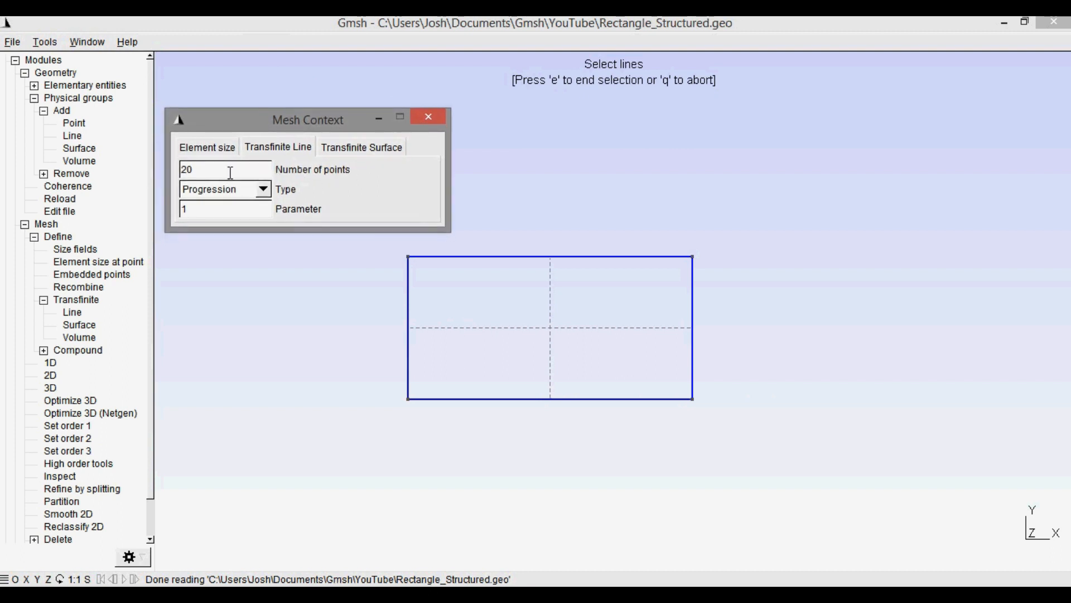
{"action": "double_click", "coordinate": [188, 169]}
{"action": "type", "text": "10"}
{"action": "key", "text": "Tab"}
{"action": "left_click", "coordinate": [407, 286]}
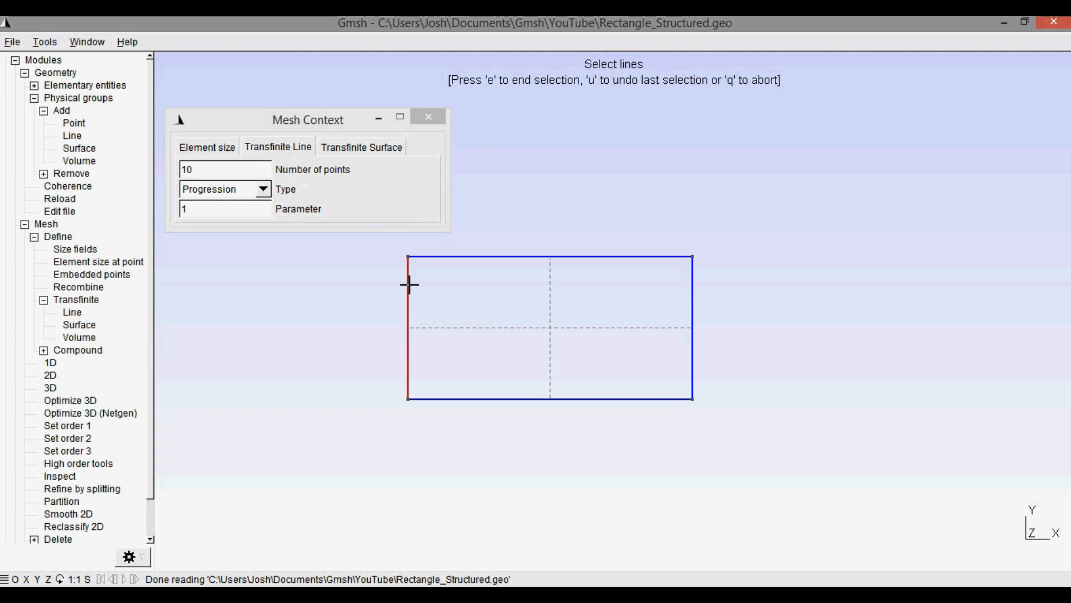
{"action": "left_click", "coordinate": [692, 297]}
{"action": "key", "text": "e"}
Step: Set the top and bottom edges as transfinite lines with 20 points each
{"action": "double_click", "coordinate": [236, 170]}
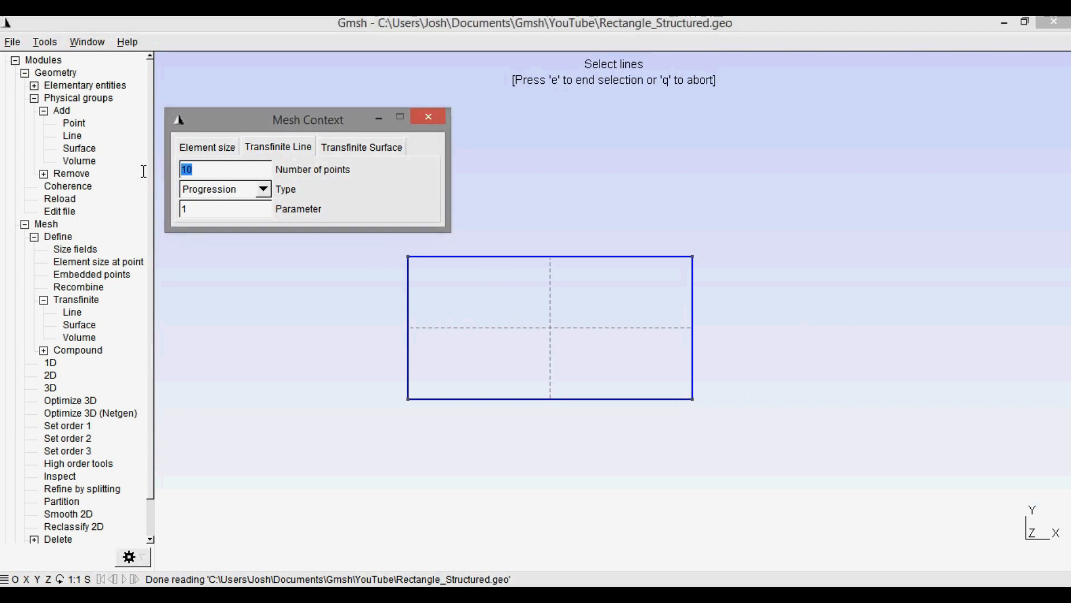
{"action": "type", "text": "2"}
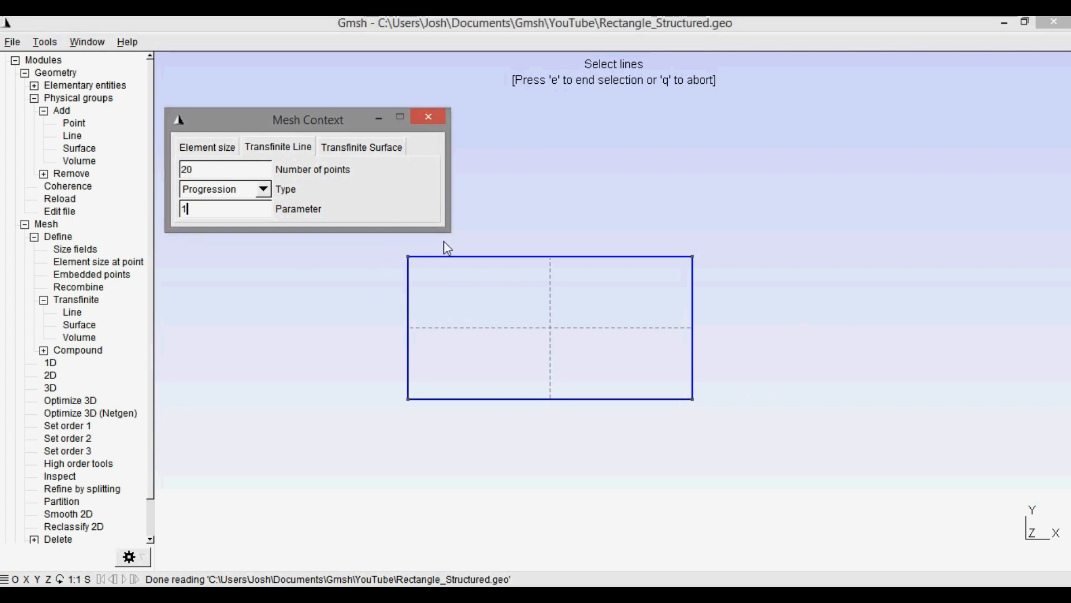
{"action": "left_click", "coordinate": [482, 256]}
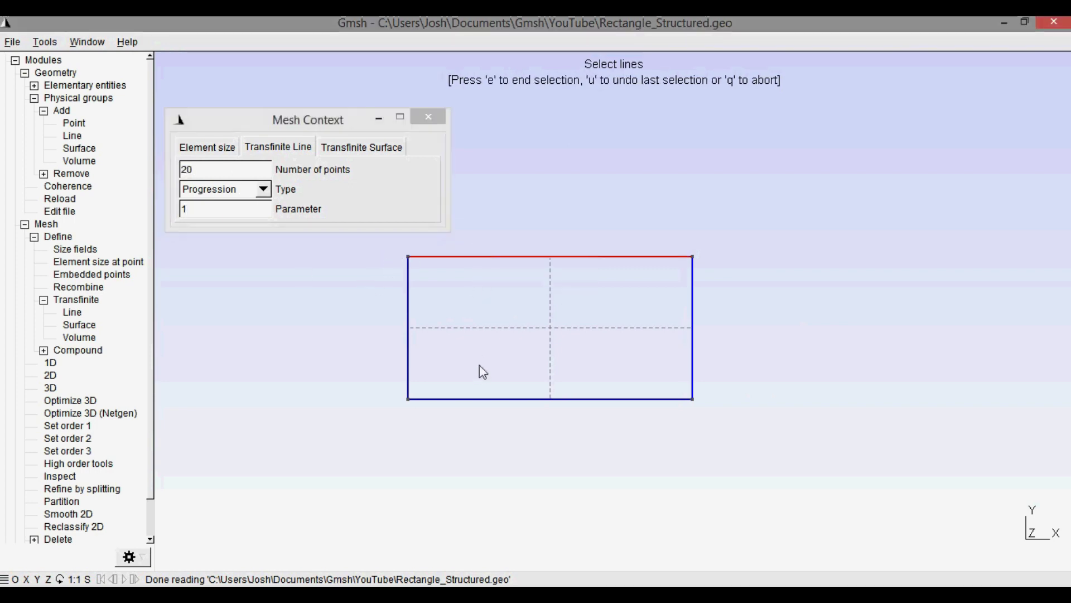
{"action": "left_click", "coordinate": [484, 398]}
{"action": "key", "text": "e"}
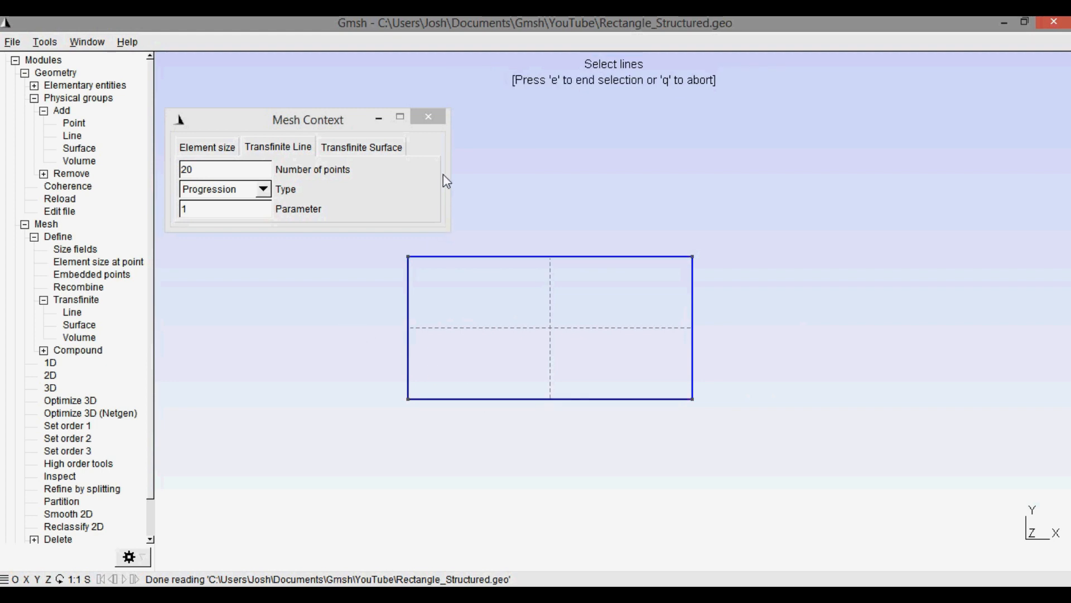
{"action": "left_click", "coordinate": [428, 117]}
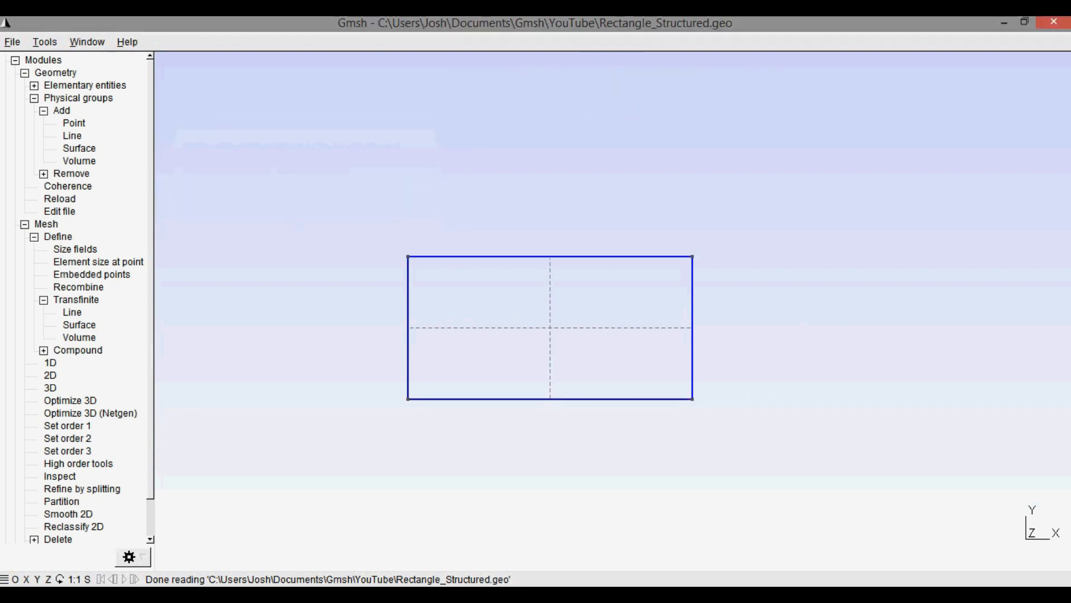
Step: Generate the 2D mesh, recombine the surface into quadrilaterals, and remesh as a structured quad grid
{"action": "left_click", "coordinate": [50, 375]}
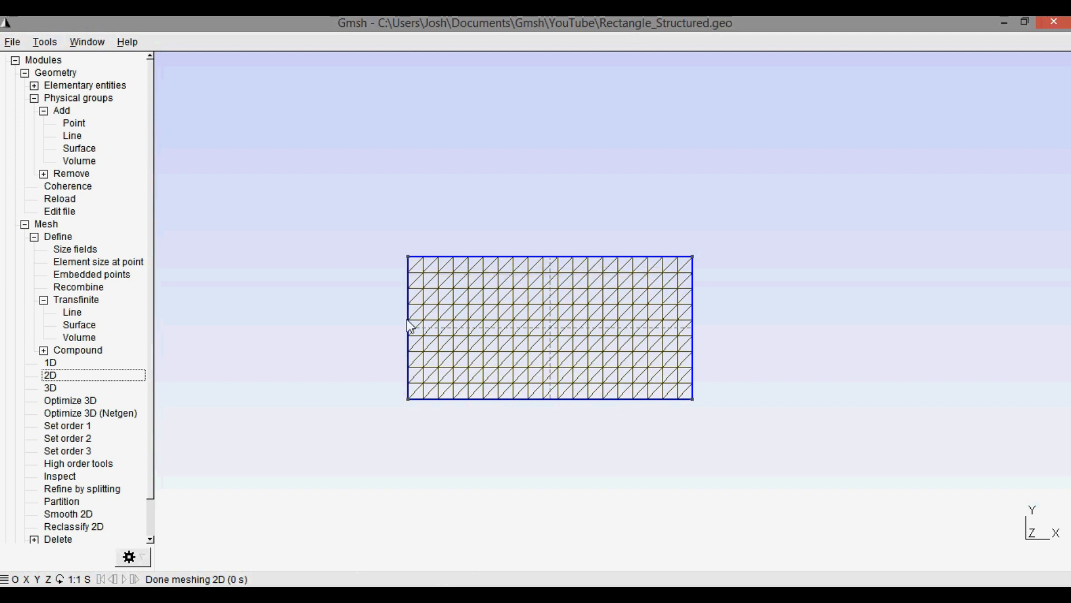
{"action": "left_click", "coordinate": [79, 287]}
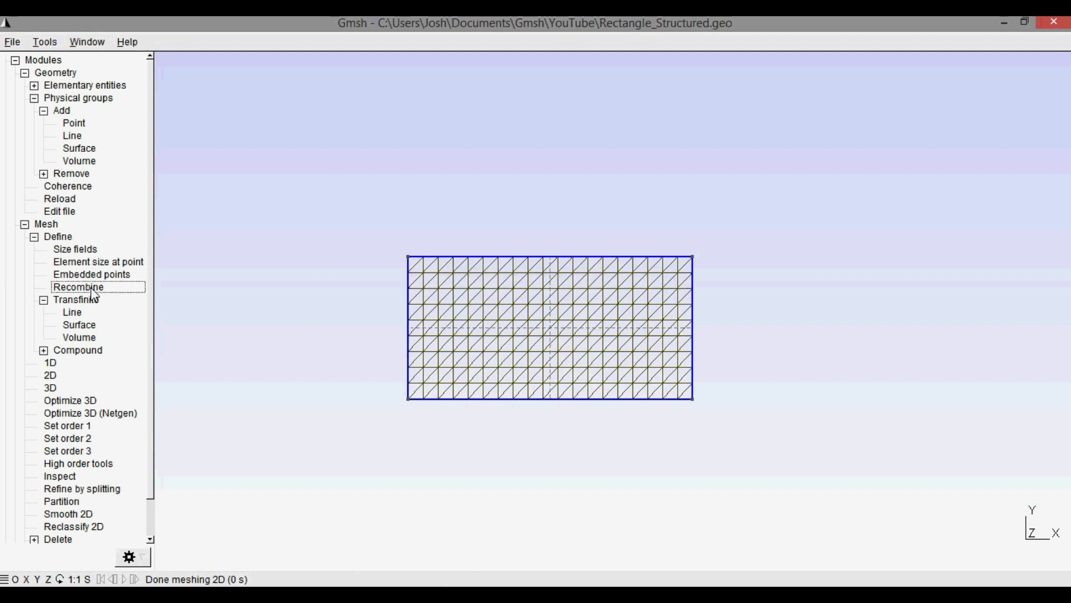
{"action": "left_click", "coordinate": [463, 326]}
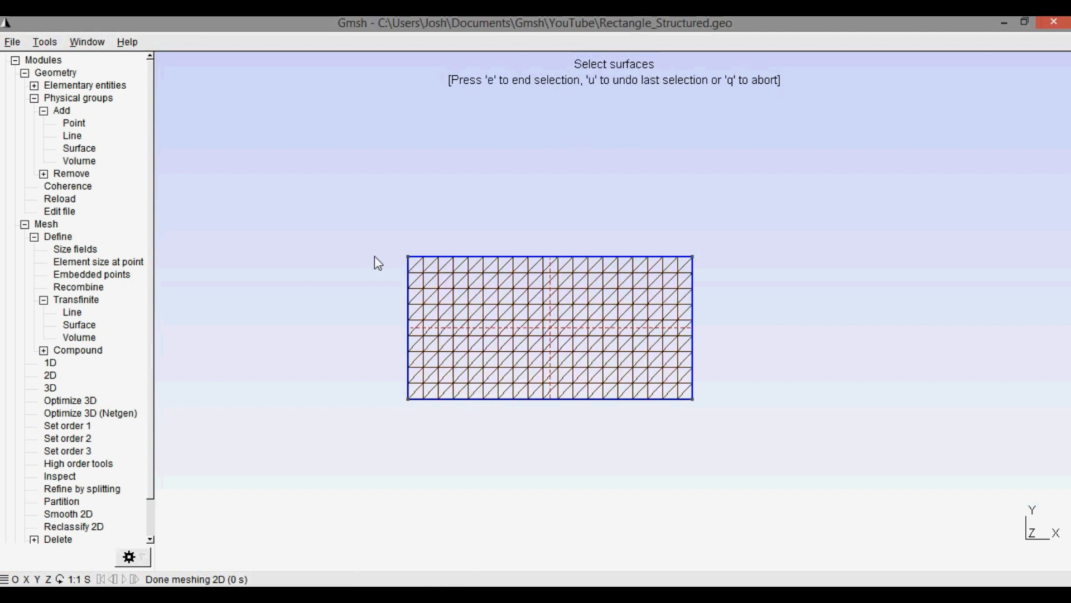
{"action": "key", "text": "e"}
{"action": "key", "text": "q"}
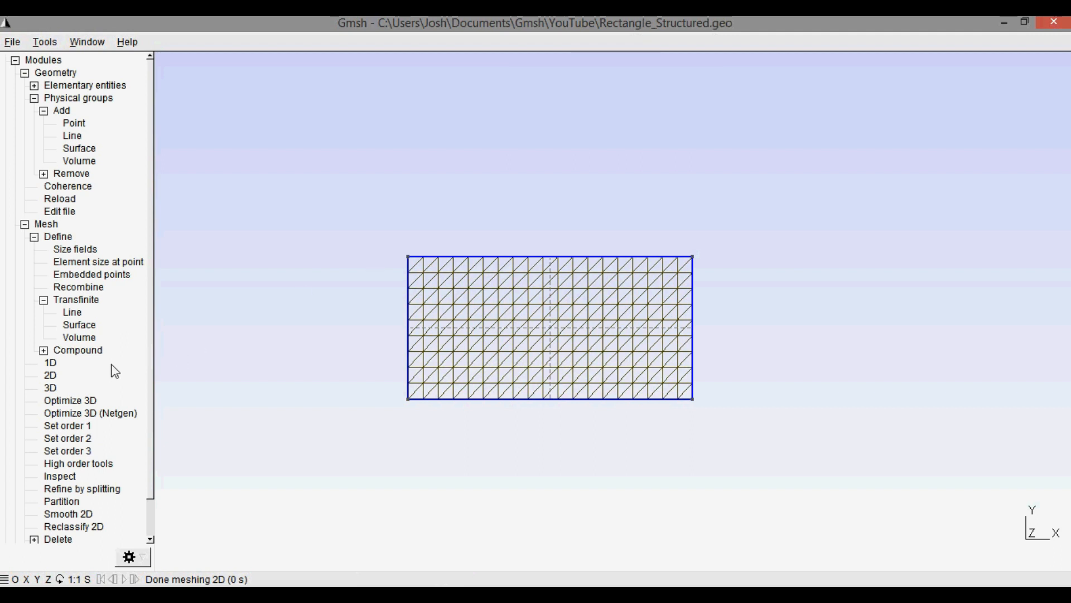
{"action": "left_click", "coordinate": [50, 375]}
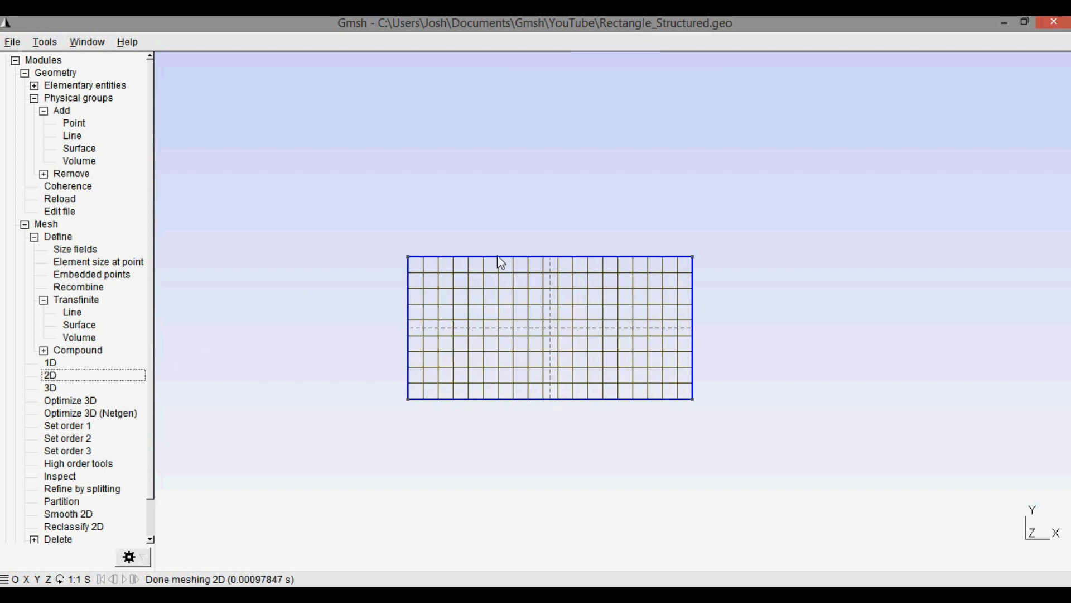
{"action": "left_click", "coordinate": [356, 289]}
Step: Edit the .geo script in Notepad, changing the Transfinite Line counts from 10 to 20 and 20 to 40, and save it
{"action": "left_click", "coordinate": [60, 211]}
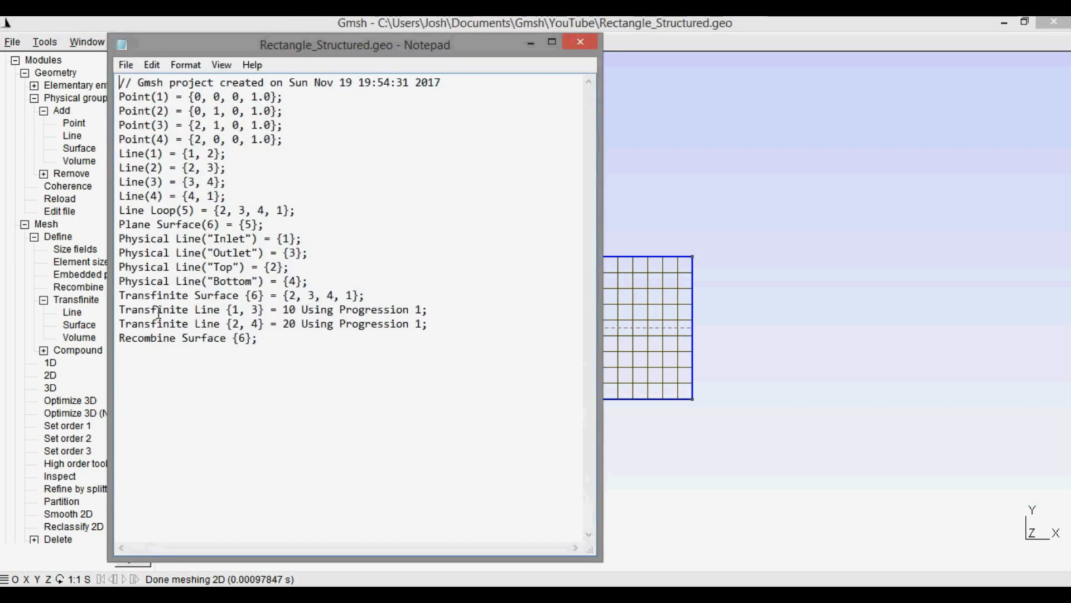
{"action": "mouse_move", "coordinate": [151, 309]}
{"action": "left_mouse_down"}
{"action": "mouse_move", "coordinate": [263, 311]}
{"action": "mouse_move", "coordinate": [257, 325]}
{"action": "mouse_move", "coordinate": [296, 310]}
{"action": "mouse_move", "coordinate": [297, 323]}
{"action": "left_mouse_up"}
{"action": "left_click", "coordinate": [285, 309]}
{"action": "type", "text": "20"}
{"action": "type", "text": "40"}
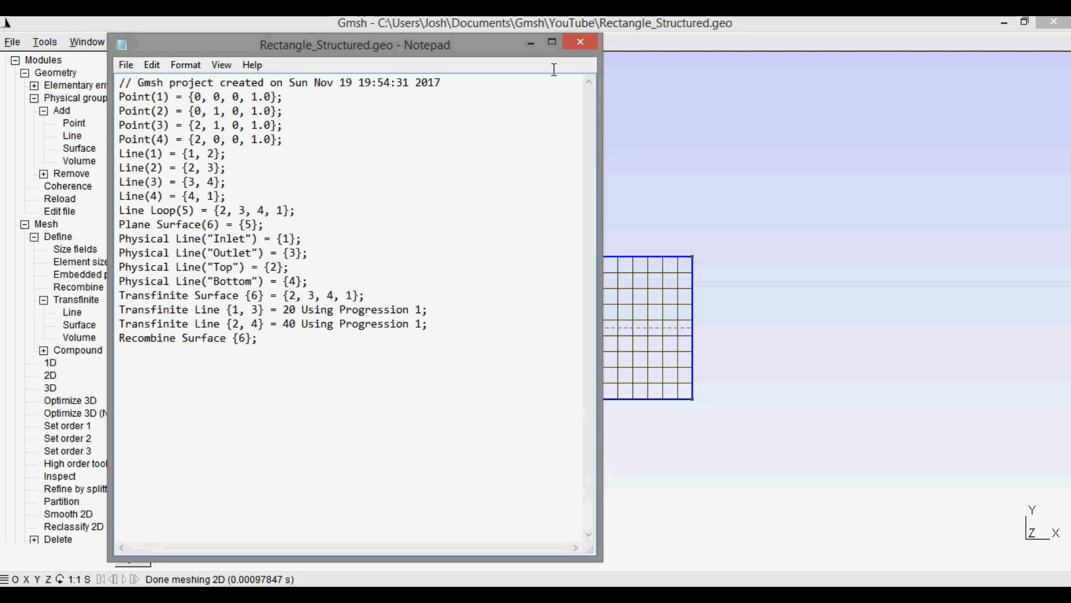
{"action": "key", "text": "ctrl+s"}
{"action": "left_click", "coordinate": [580, 43]}
Step: Reload the edited geometry and remesh in 2D as a finer quad grid
{"action": "left_click", "coordinate": [61, 199]}
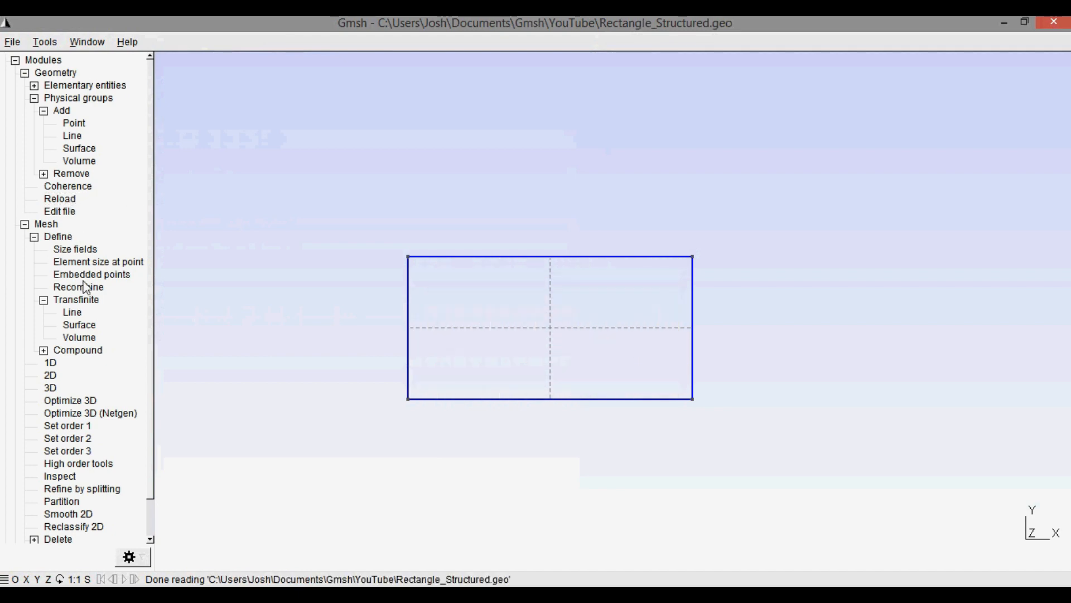
{"action": "left_click", "coordinate": [50, 375]}
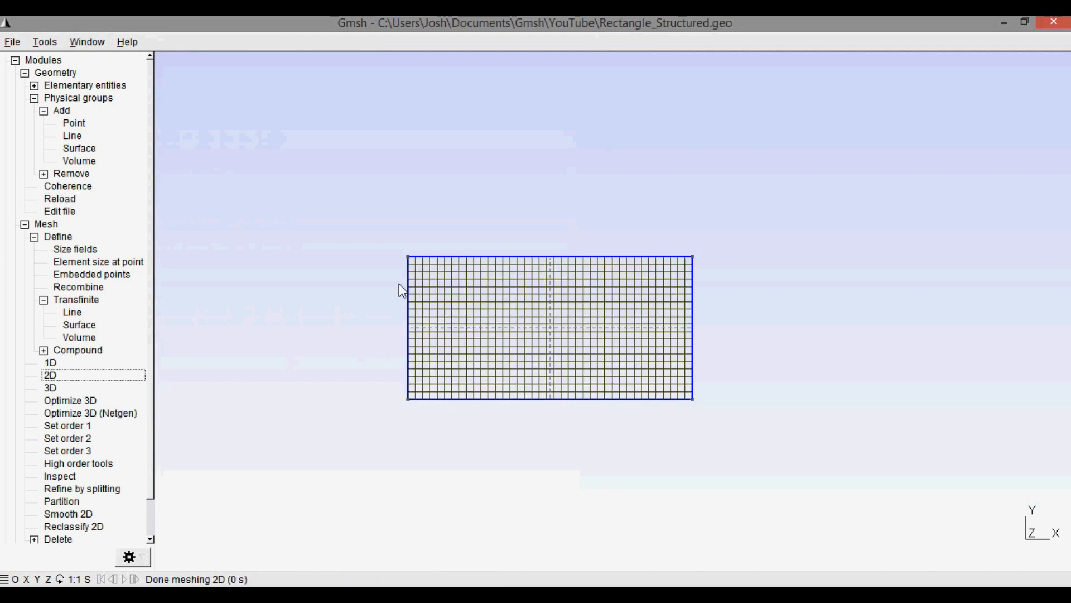
{"action": "left_click", "coordinate": [513, 294]}
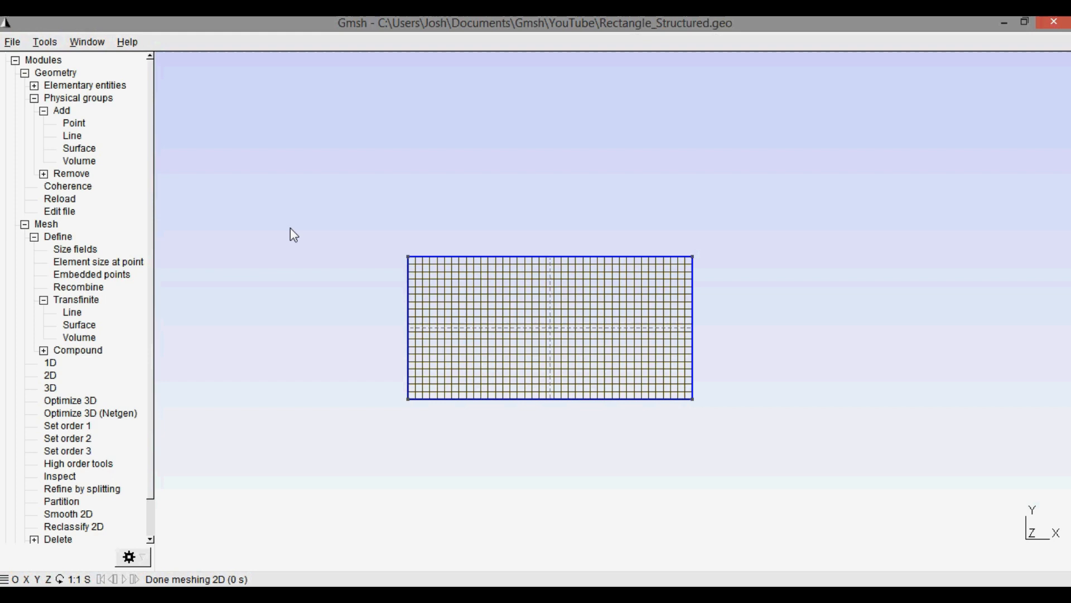
Step: Export the mesh as Rectangle_Structured.su2, accepting the default SU2 options
{"action": "left_click", "coordinate": [13, 42]}
{"action": "left_click", "coordinate": [23, 179]}
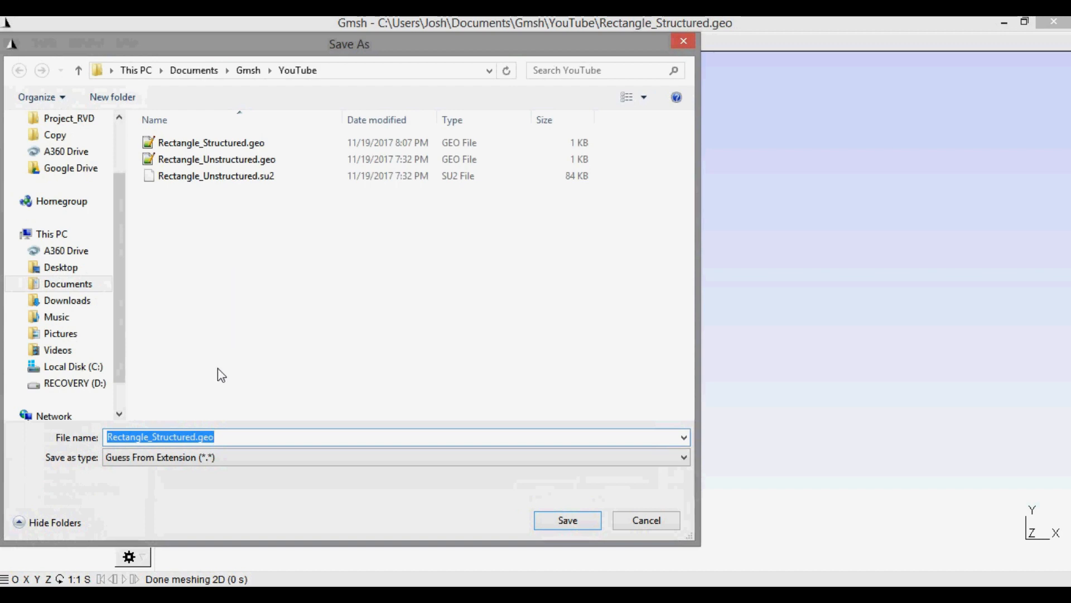
{"action": "left_click", "coordinate": [210, 436]}
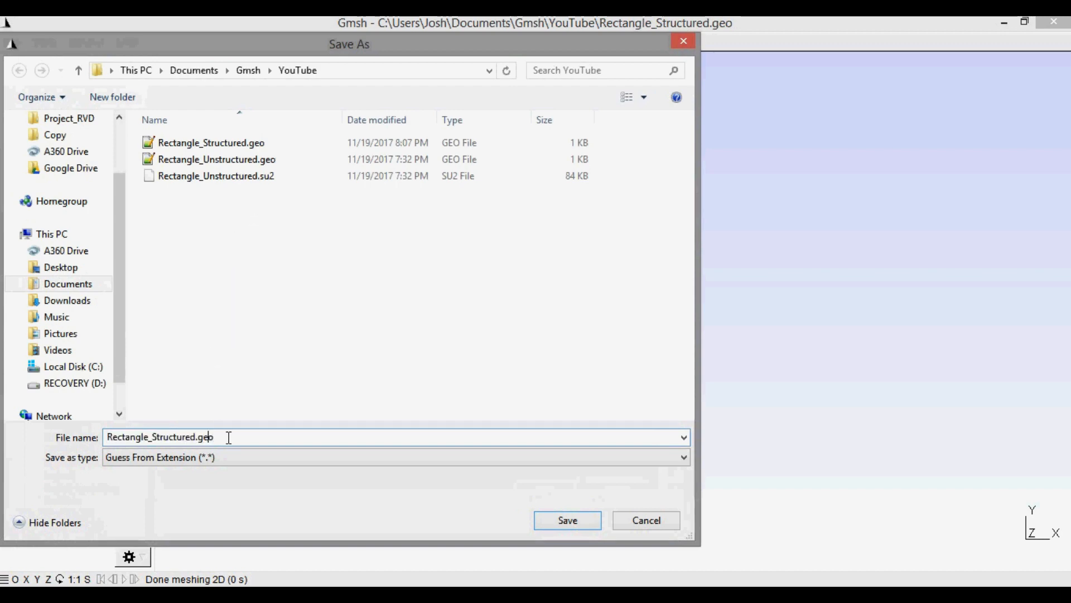
{"action": "key", "text": "BackSpace"}
{"action": "key", "text": "BackSpace"}
{"action": "key", "text": "BackSpace"}
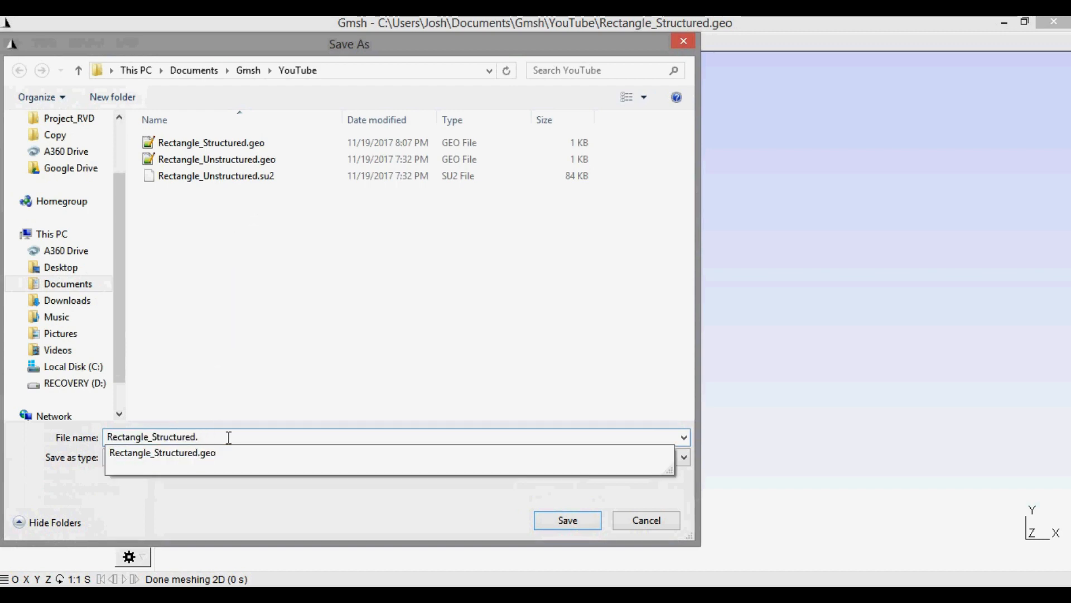
{"action": "type", "text": "su2"}
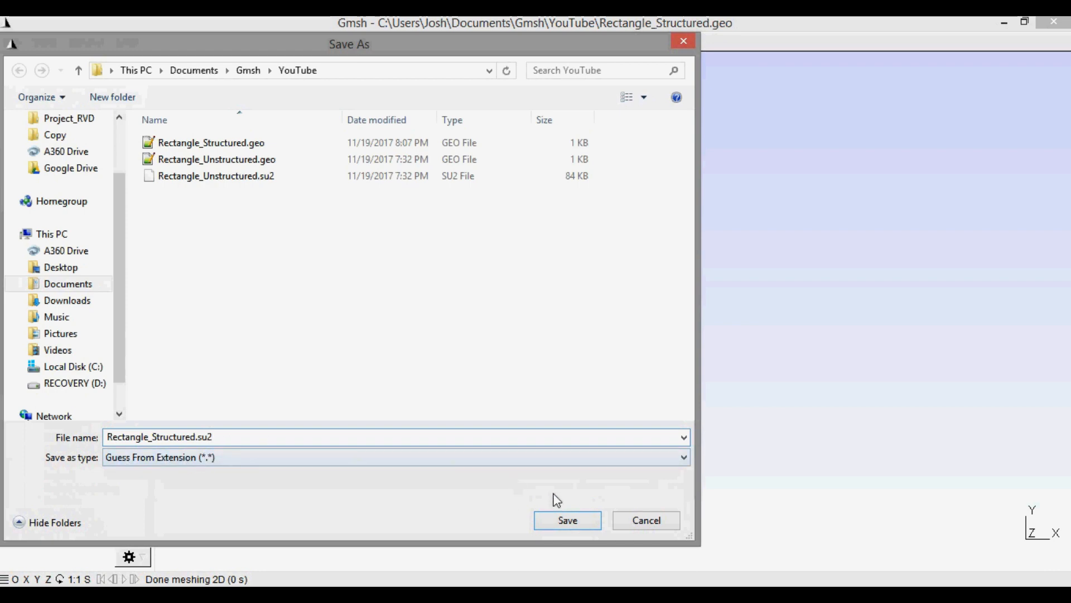
{"action": "left_click", "coordinate": [558, 516]}
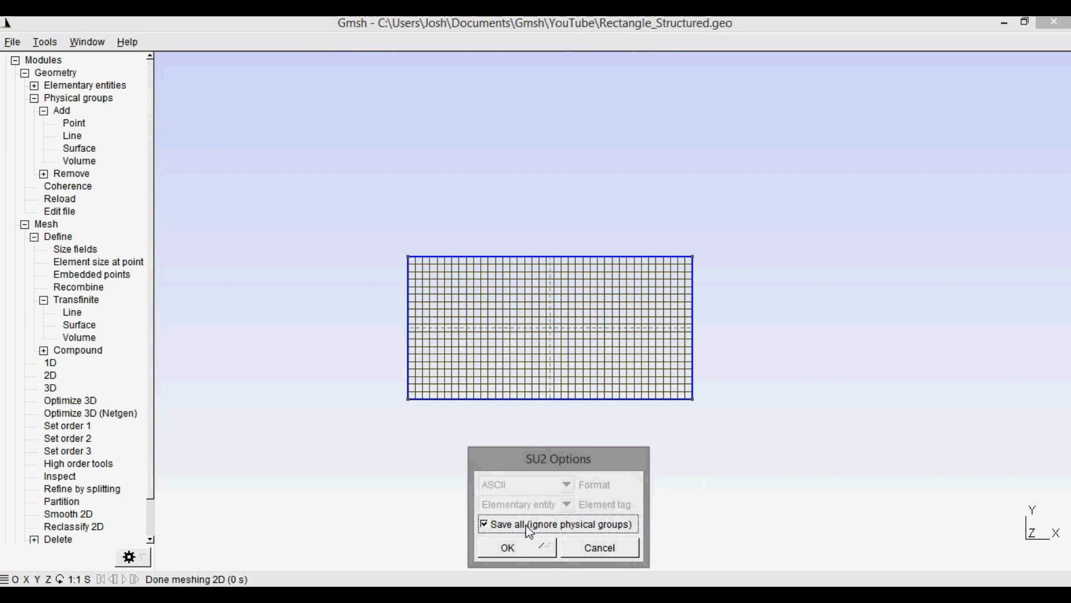
{"action": "left_click", "coordinate": [507, 548]}
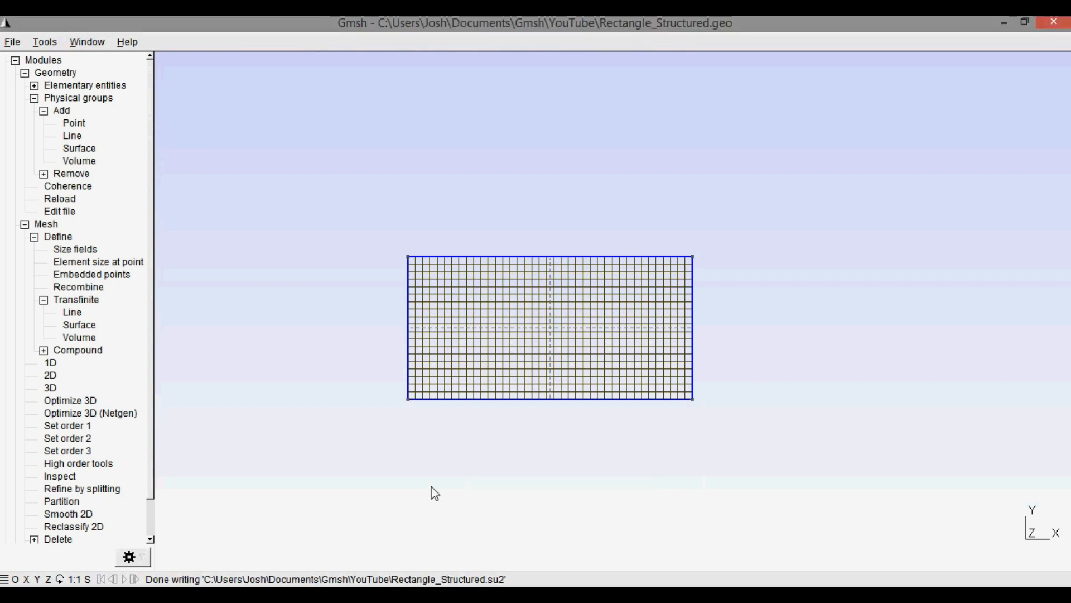
{"action": "scroll", "coordinate": [240, 270], "scroll_direction": "up", "scroll_amount": 2}
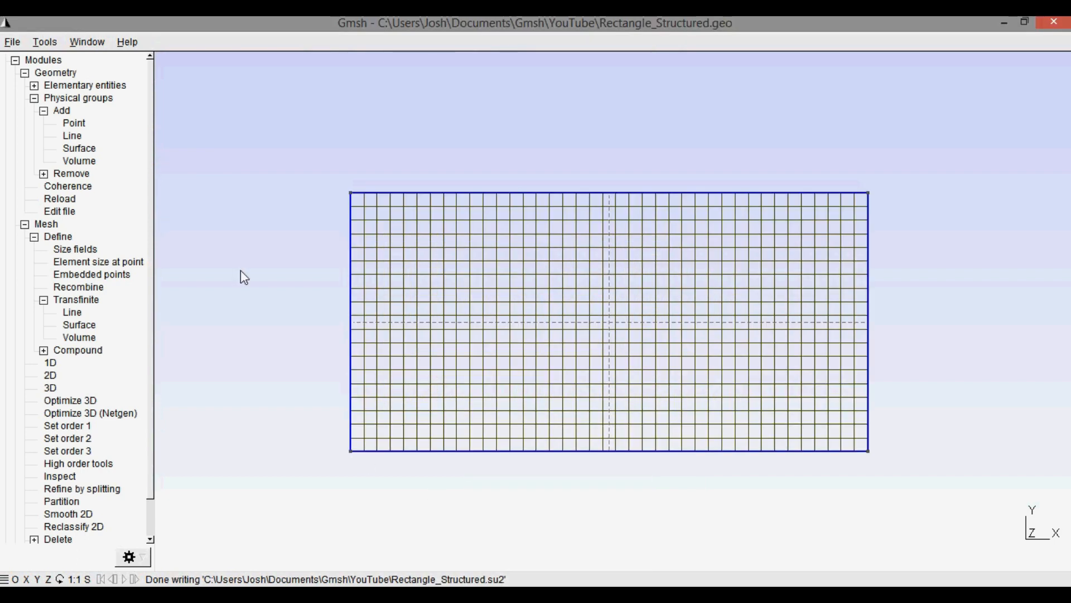